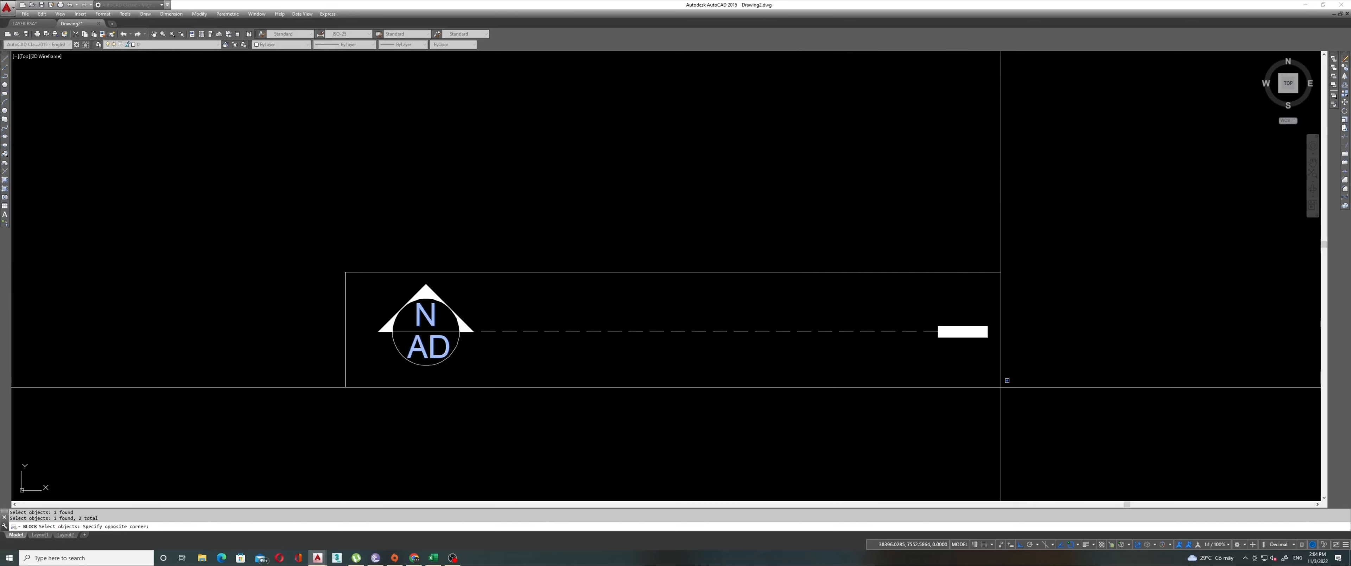
Define the section symbol as block SECOTION 012, described as DYNAMIC BLOCK SECTION, keep its default attributes, and open it in the block editor
{"action": "left_click", "coordinate": [991, 388]}
{"action": "key", "text": "Return"}
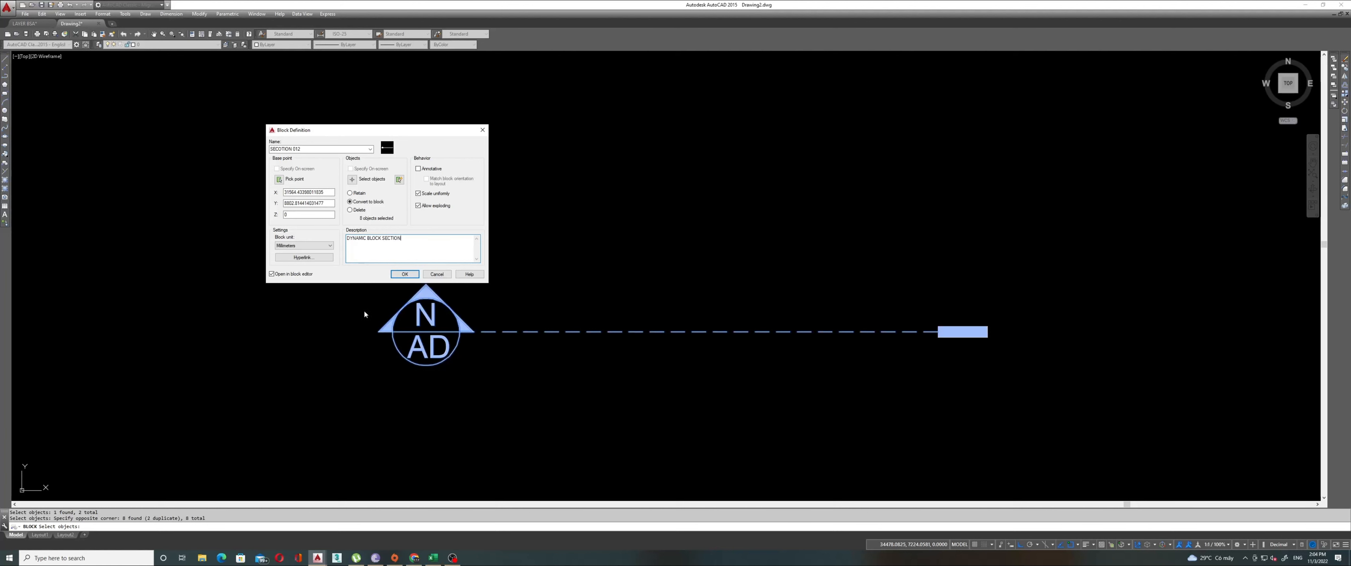
{"action": "left_click", "coordinate": [405, 274]}
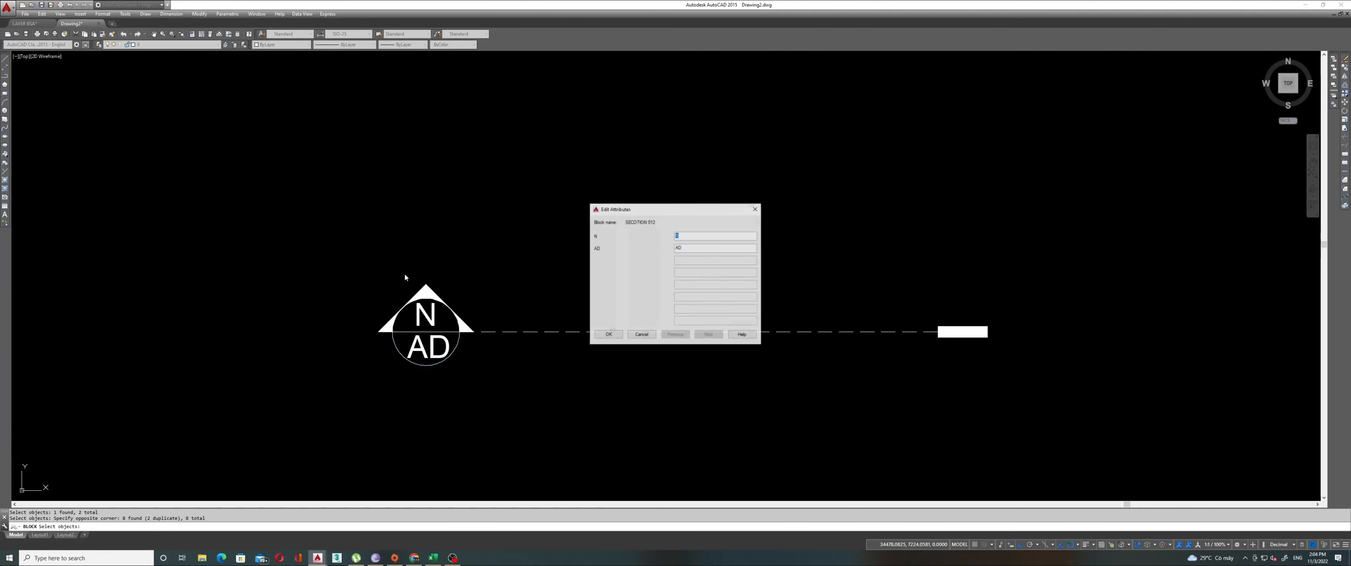
{"action": "left_click", "coordinate": [615, 337]}
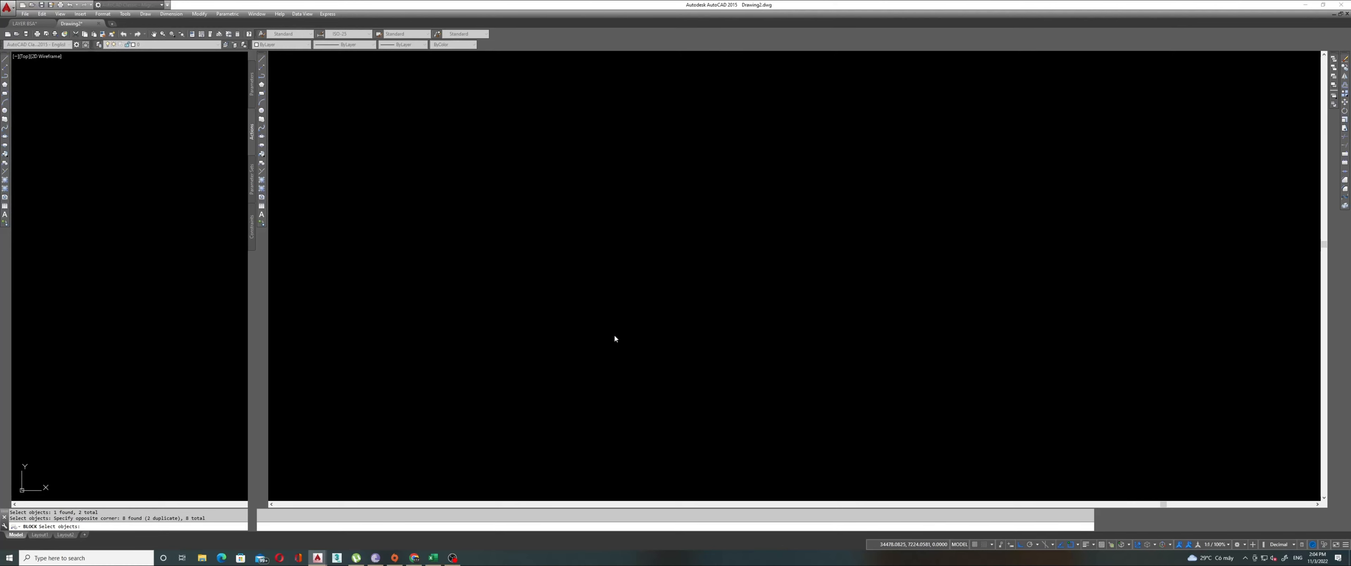
{"action": "key", "text": "Escape"}
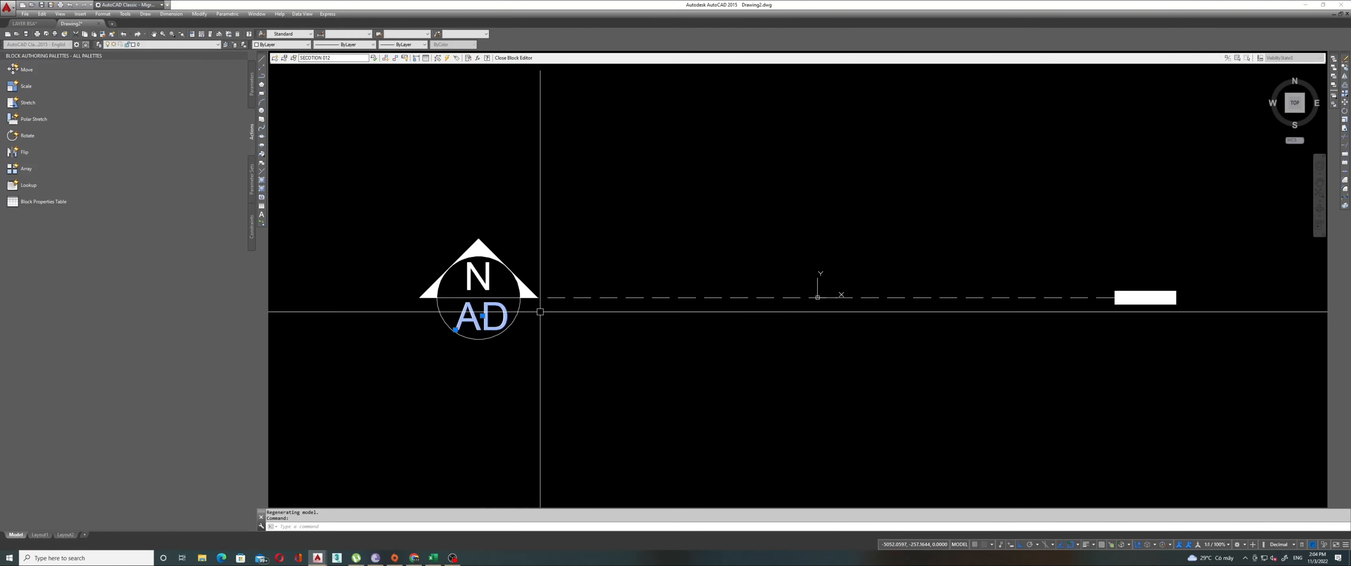
Add a horizontal linear parameter from the arrow's left tip to the white bar's right end, with its label below the symbol
{"action": "middle_click_drag", "start_coordinate": [536, 302], "coordinate": [437, 320]}
{"action": "scroll", "coordinate": [473, 262], "scroll_direction": "up", "scroll_amount": 3}
{"action": "scroll", "coordinate": [473, 262], "scroll_direction": "down", "scroll_amount": 4}
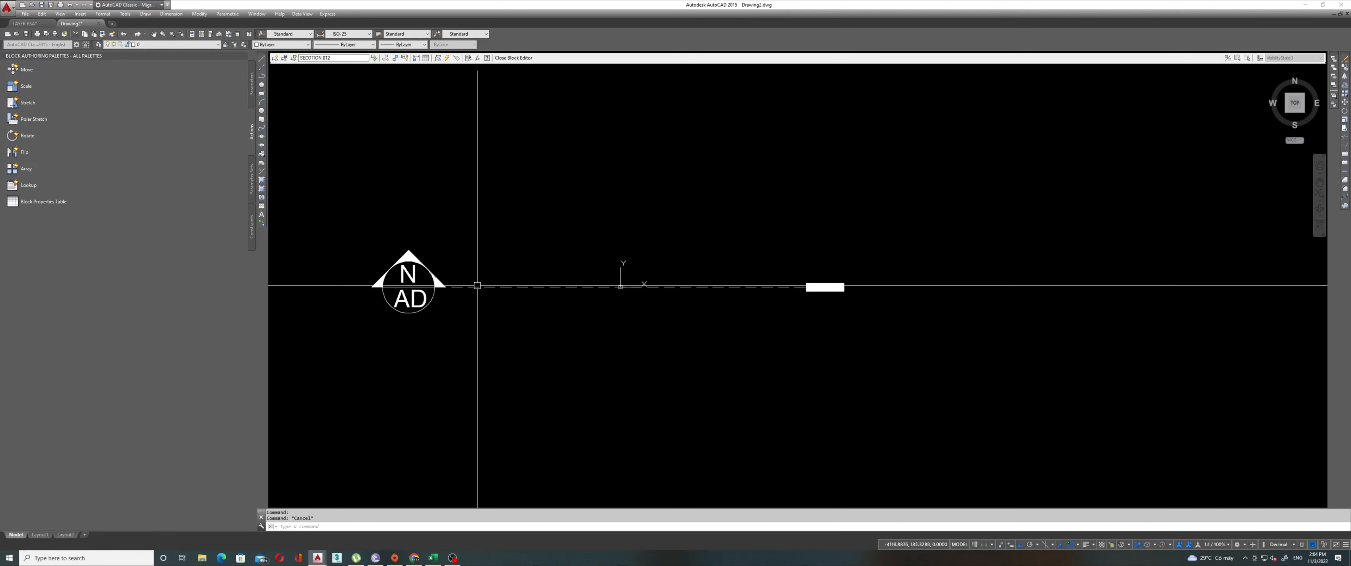
{"action": "left_click", "coordinate": [252, 83]}
{"action": "left_click", "coordinate": [32, 87]}
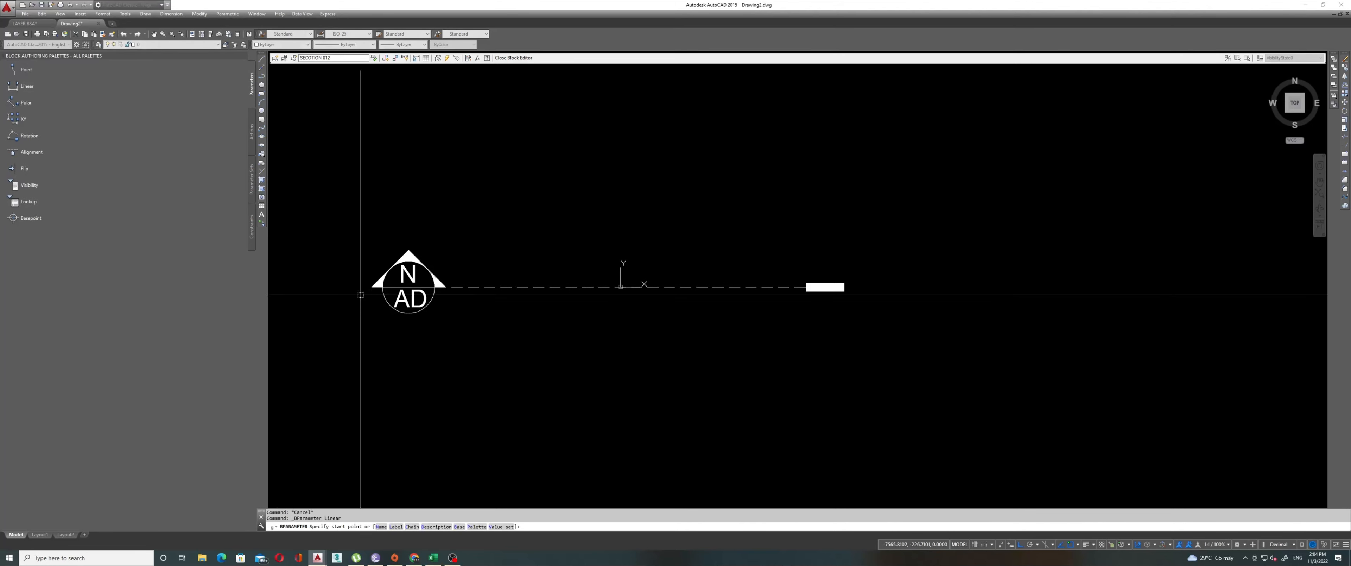
{"action": "left_click", "coordinate": [371, 286]}
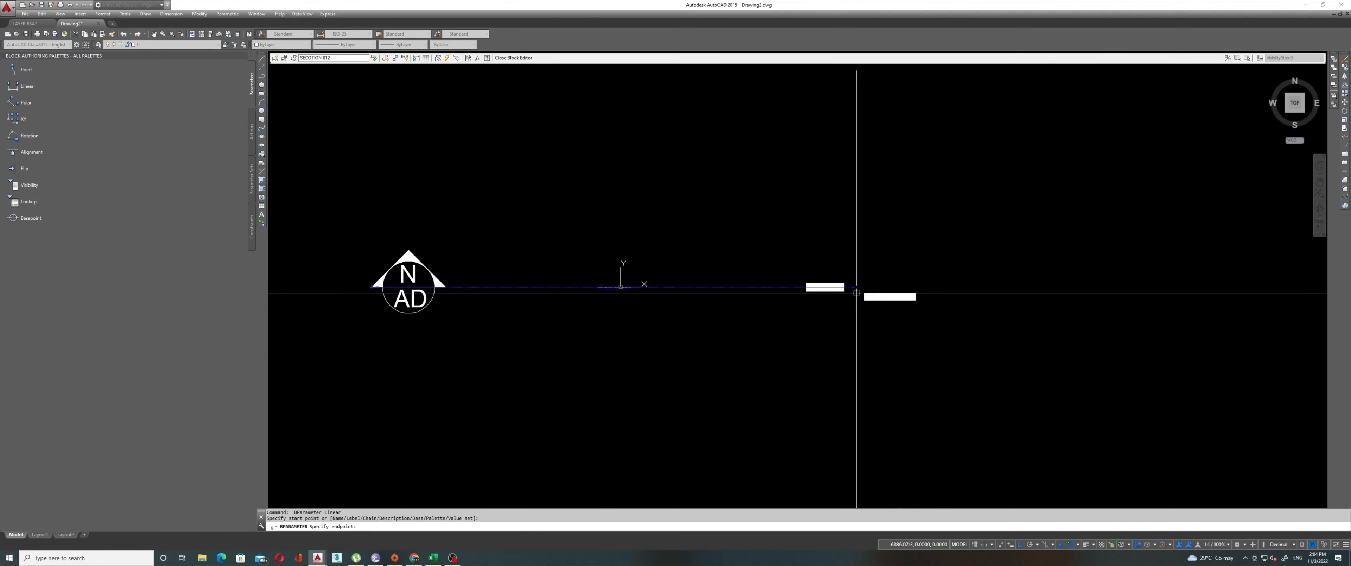
{"action": "left_click", "coordinate": [843, 286]}
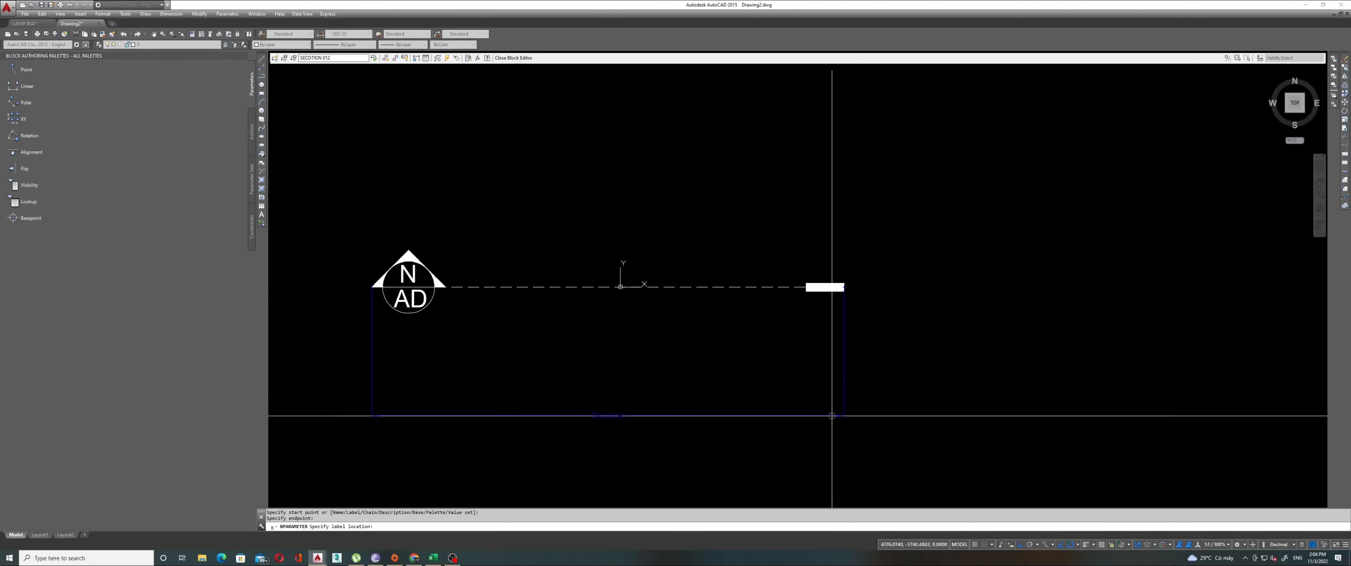
{"action": "left_click", "coordinate": [832, 427]}
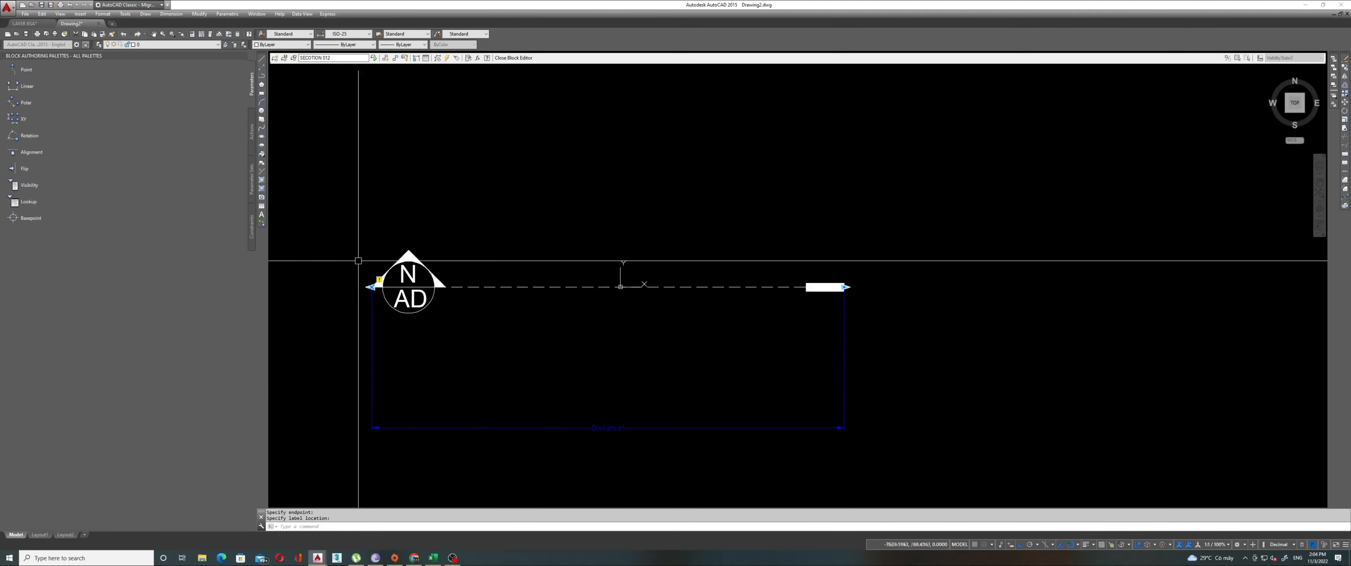
Add a rotation parameter centred on the block origin with a radius of about 2878 and the default angle of 0
{"action": "left_click", "coordinate": [29, 135]}
{"action": "left_click", "coordinate": [620, 286]}
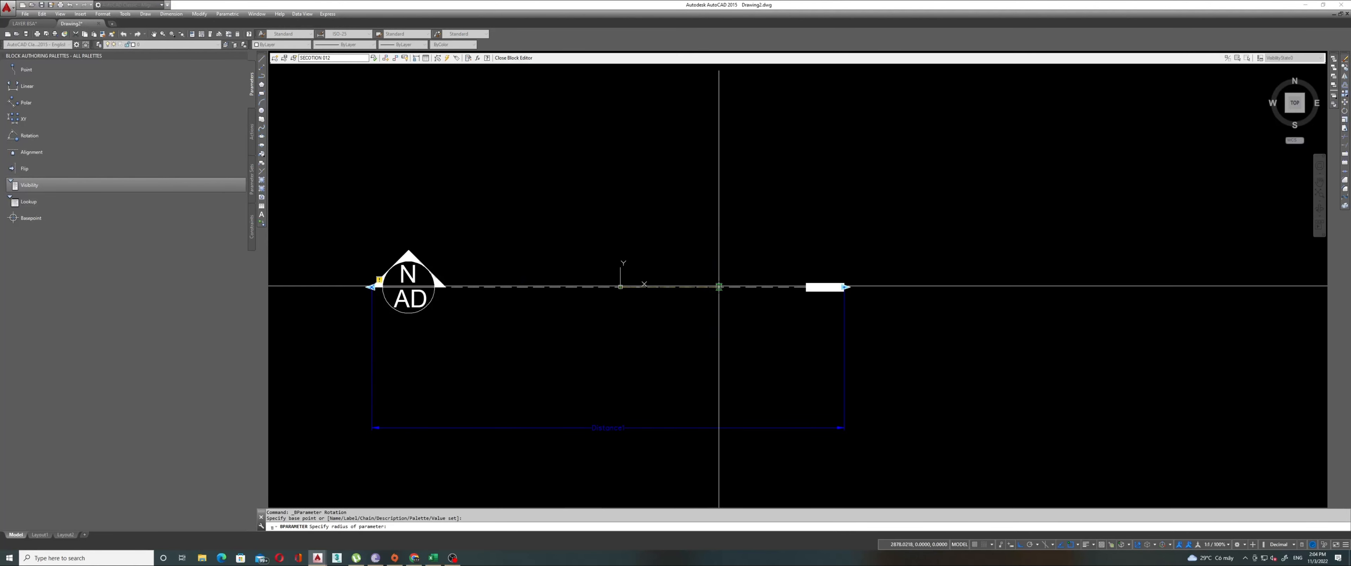
{"action": "left_click", "coordinate": [718, 286]}
{"action": "key", "text": "Return"}
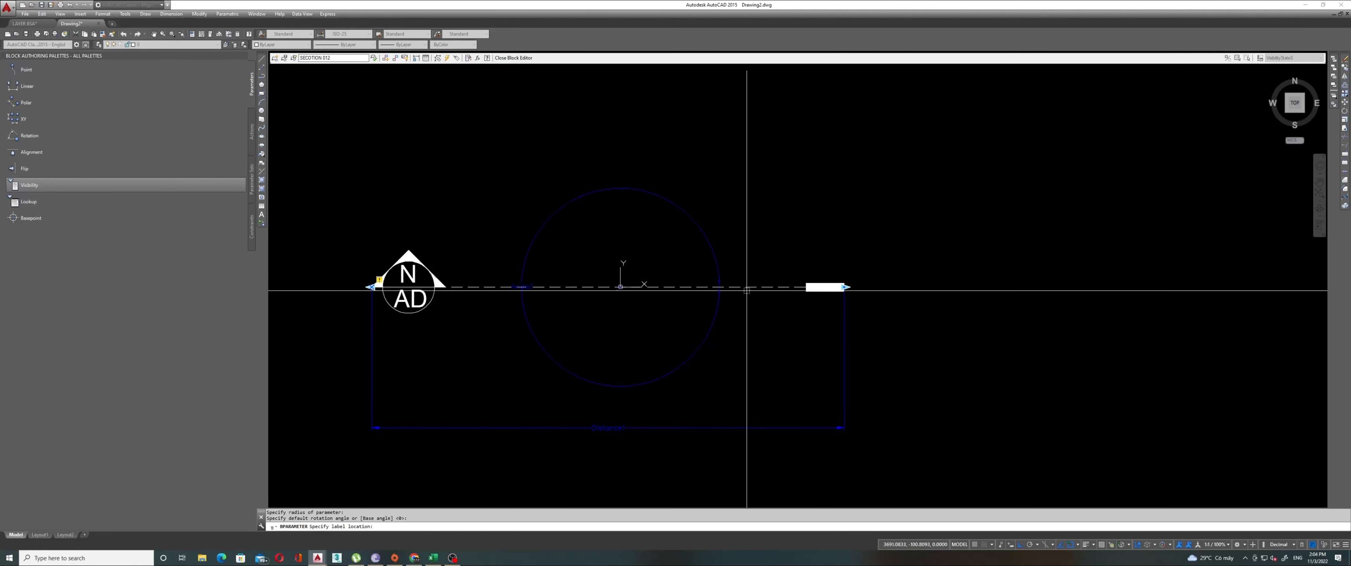
{"action": "left_click", "coordinate": [747, 289]}
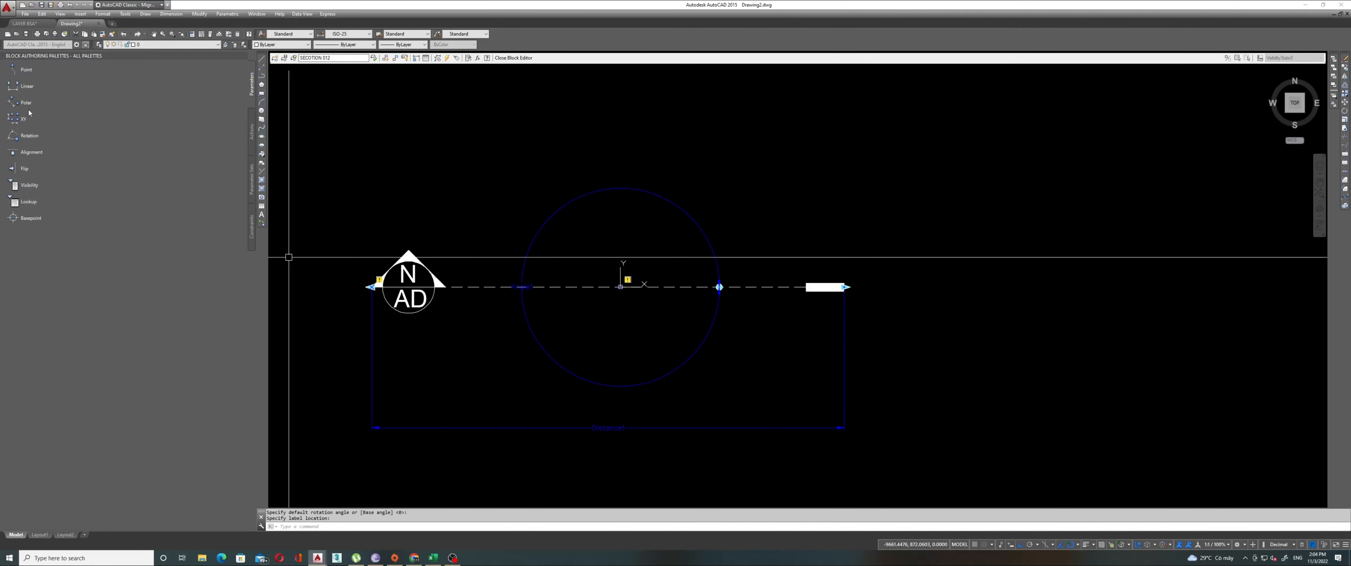
Add a rotation parameter centred on the N/AD circle, with a radius just beyond the arrowhead and the default angle of 0
{"action": "left_click", "coordinate": [29, 135]}
{"action": "scroll", "coordinate": [398, 284], "scroll_direction": "up", "scroll_amount": 4}
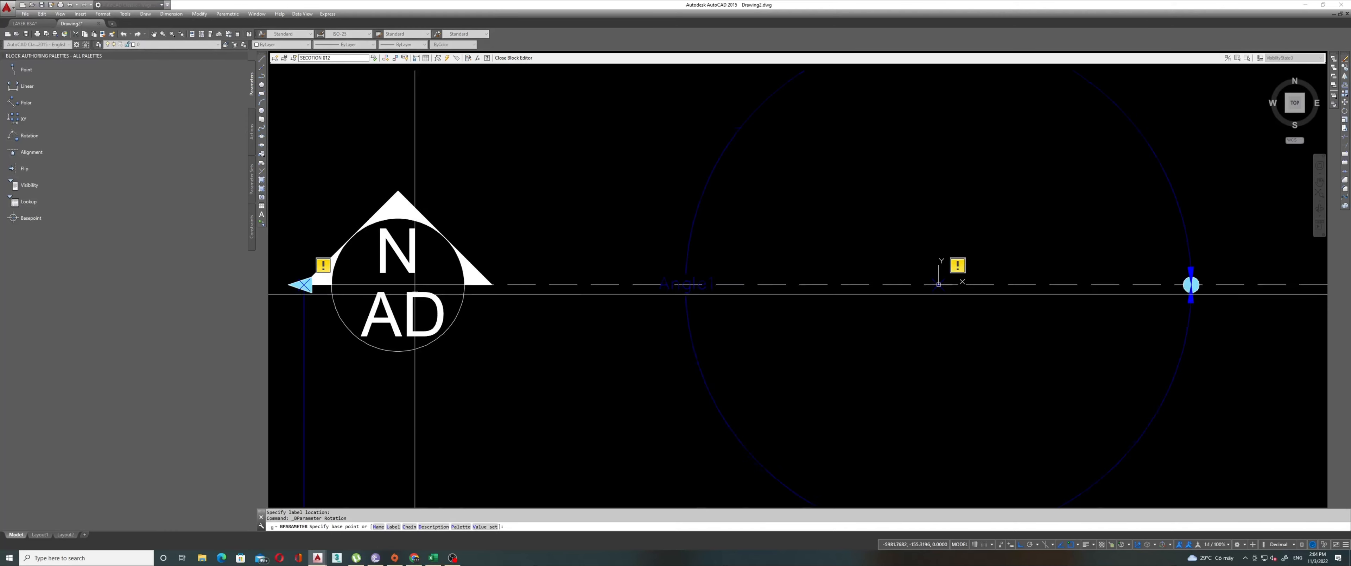
{"action": "left_click", "coordinate": [397, 284]}
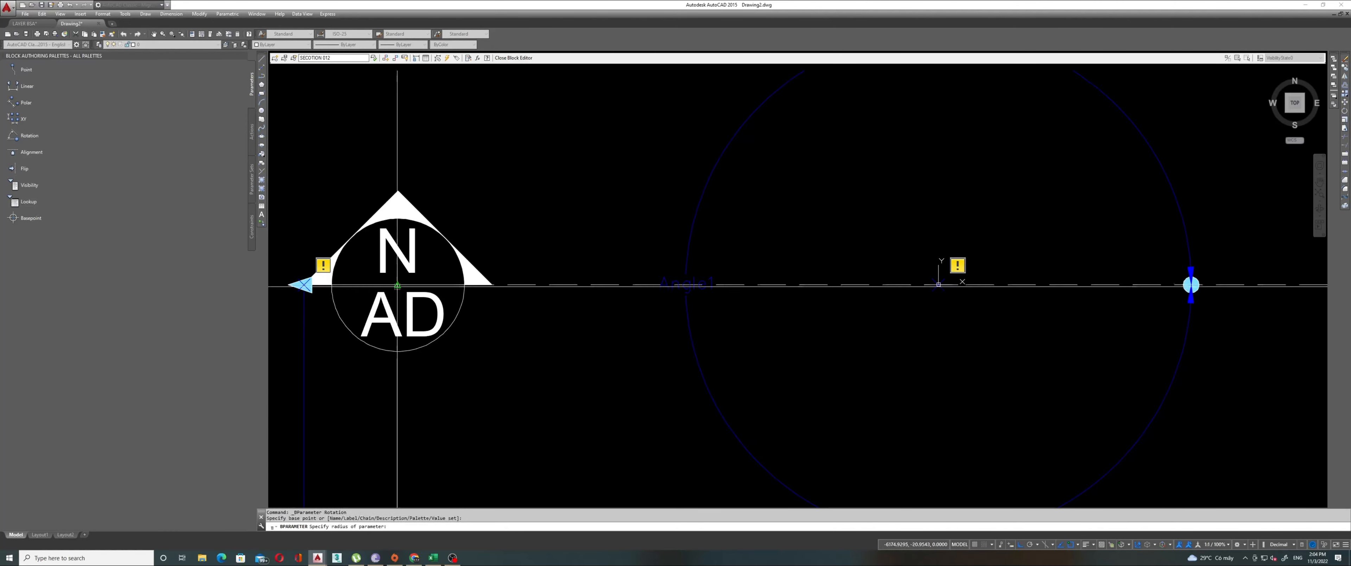
{"action": "left_click", "coordinate": [512, 284]}
{"action": "left_click", "coordinate": [532, 284]}
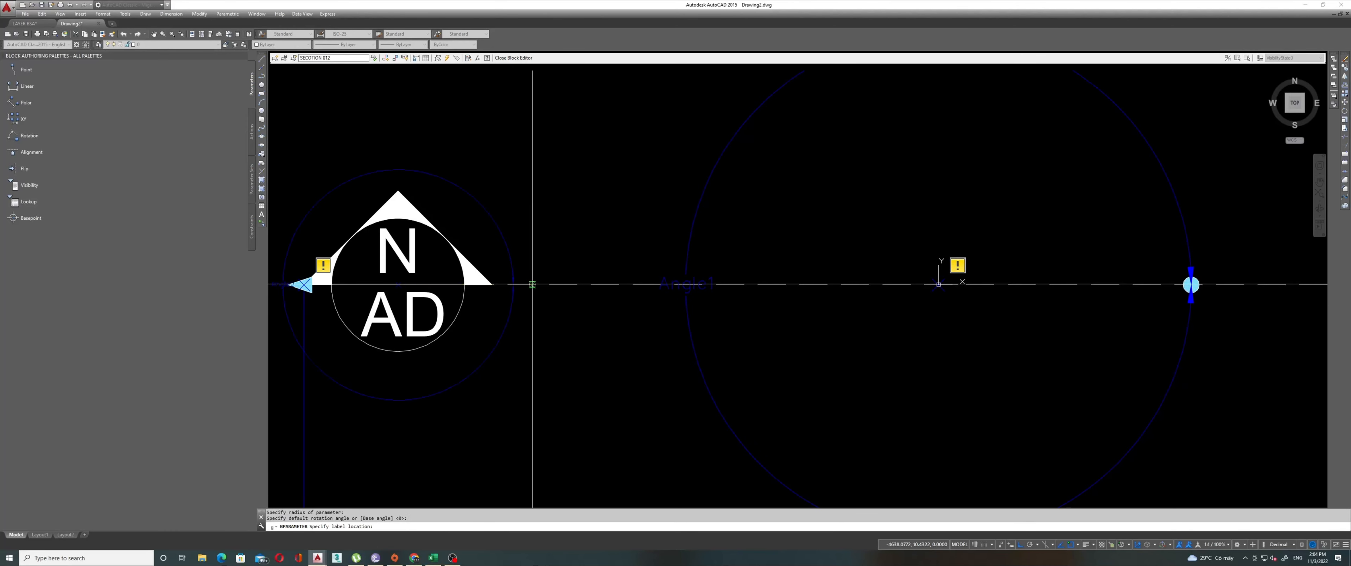
{"action": "left_click", "coordinate": [533, 284]}
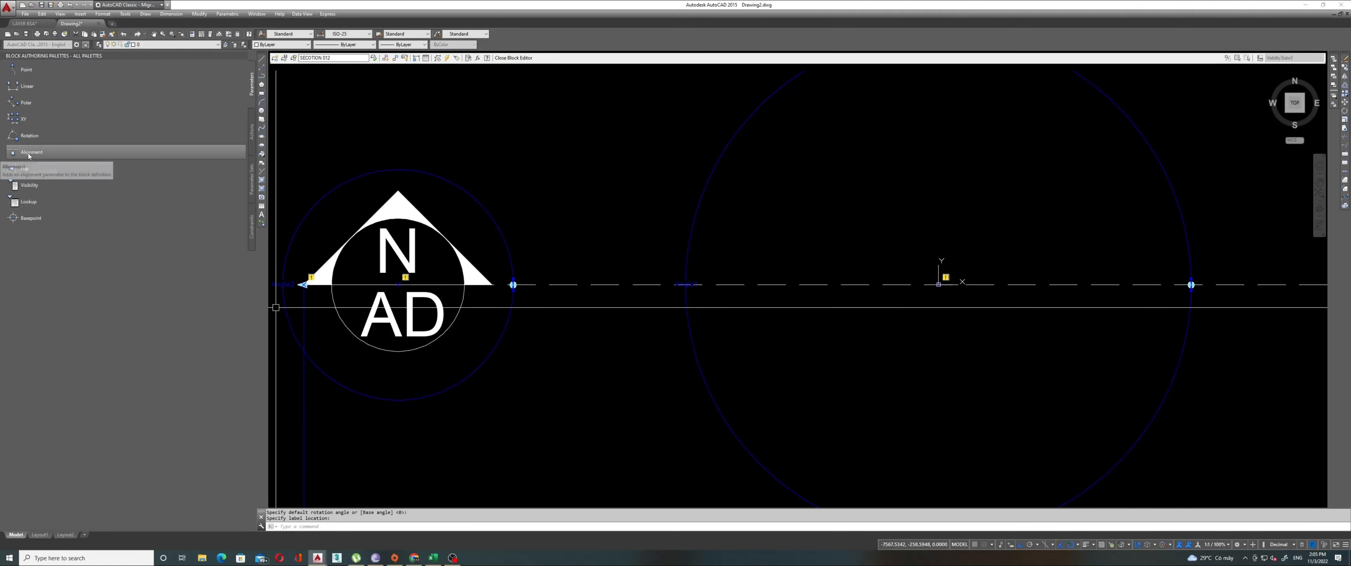
Add a vertical linear parameter from the block origin upward past the large rotation circle, with its label to the right
{"action": "left_click", "coordinate": [20, 85]}
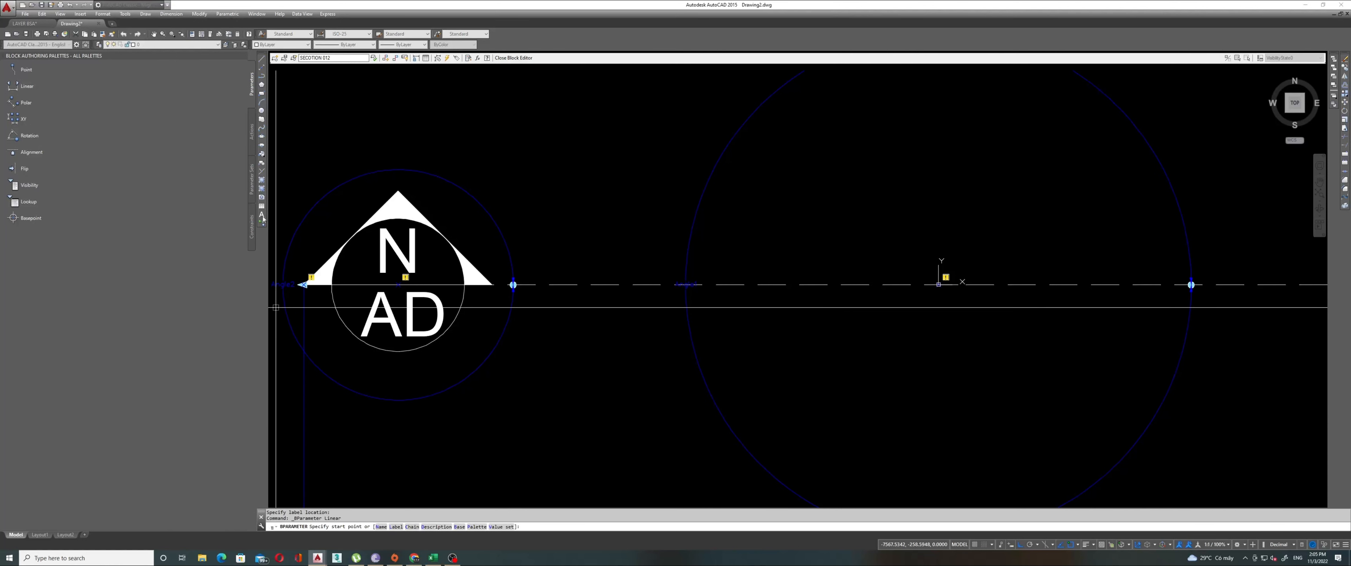
{"action": "scroll", "coordinate": [498, 298], "scroll_direction": "down", "scroll_amount": 6}
{"action": "left_click", "coordinate": [606, 295]}
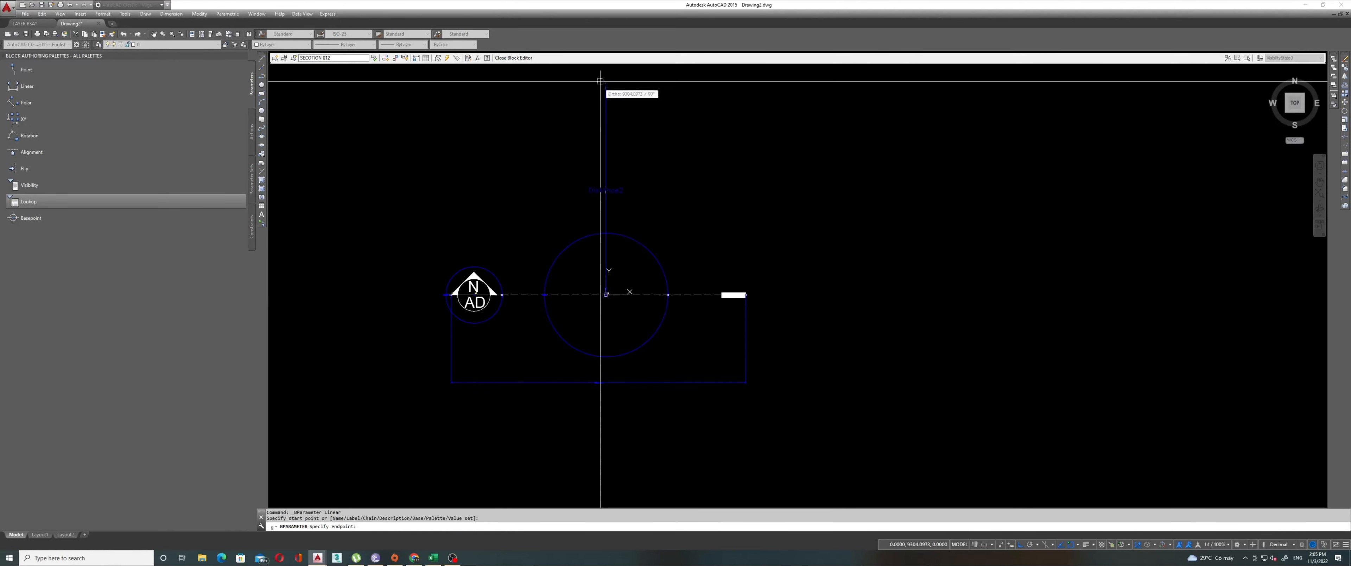
{"action": "left_click", "coordinate": [607, 107]}
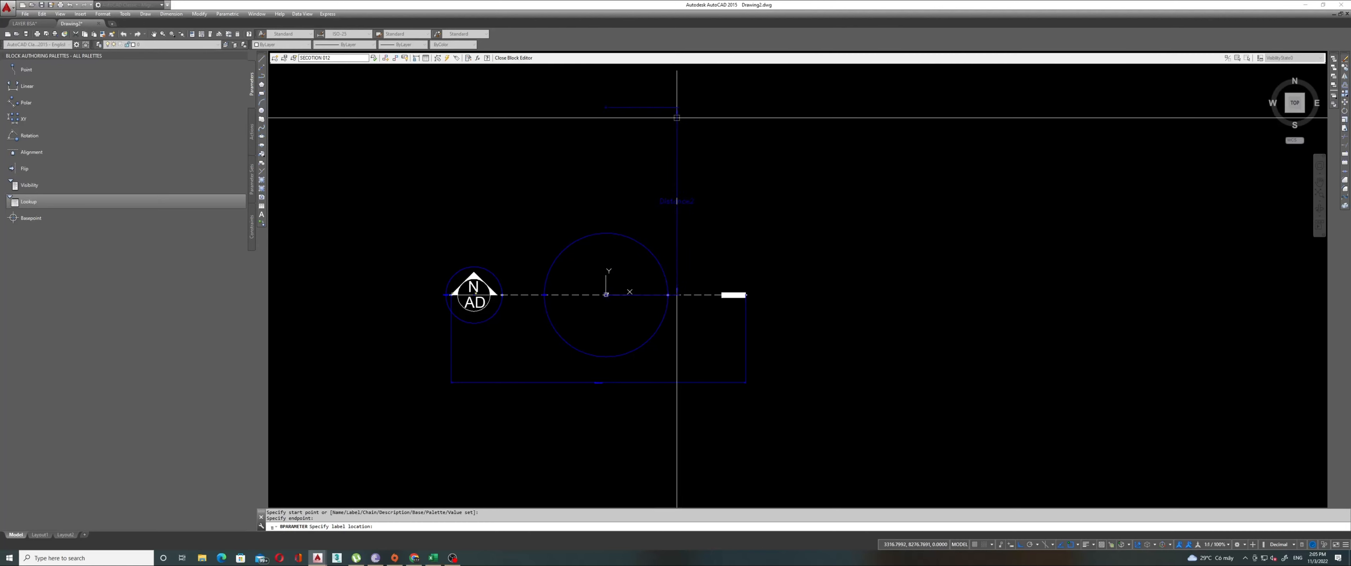
{"action": "left_click", "coordinate": [702, 125]}
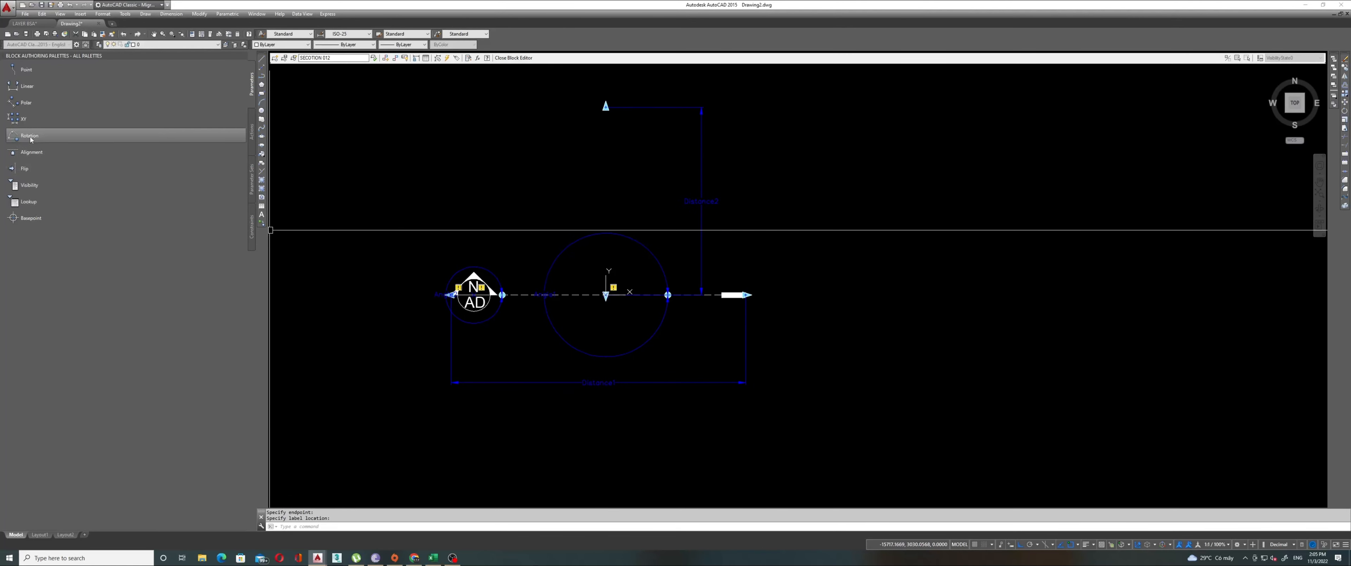
Add a flip parameter with its reflection line along the dashed section line and its label to the lower right of the symbol
{"action": "left_click", "coordinate": [24, 168]}
{"action": "left_click", "coordinate": [513, 295]}
{"action": "left_click", "coordinate": [845, 302]}
{"action": "left_click", "coordinate": [873, 356]}
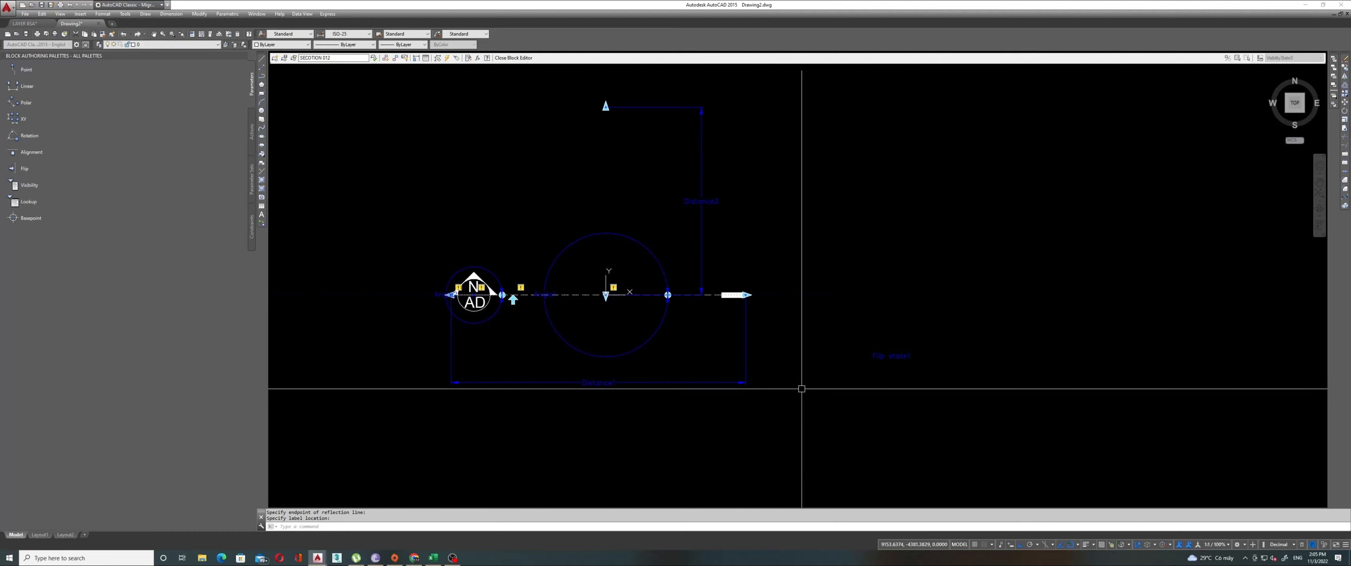
Delete the vertical linear parameter's lower grip at the block origin
{"action": "scroll", "coordinate": [608, 294], "scroll_direction": "up", "scroll_amount": 2}
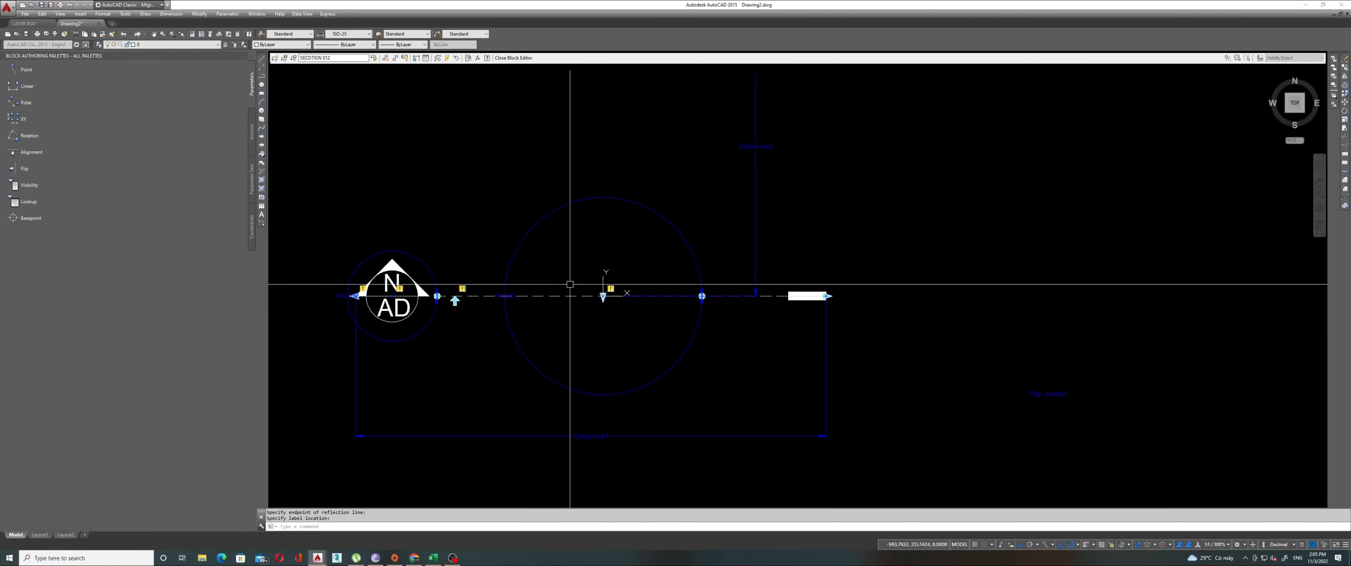
{"action": "left_click", "coordinate": [582, 277]}
{"action": "left_click", "coordinate": [619, 324]}
{"action": "key", "text": "Delete"}
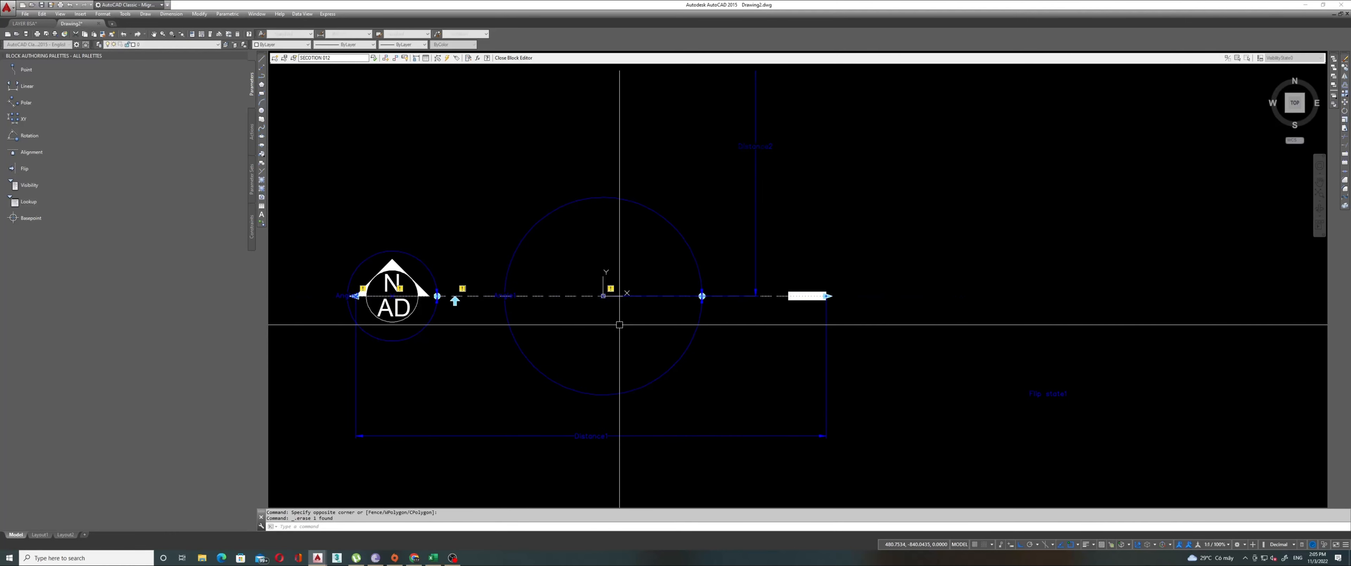
Add a stretch action to the horizontal linear parameter's right end, framing the white bar and including the bar and dashed line
{"action": "left_click", "coordinate": [251, 134]}
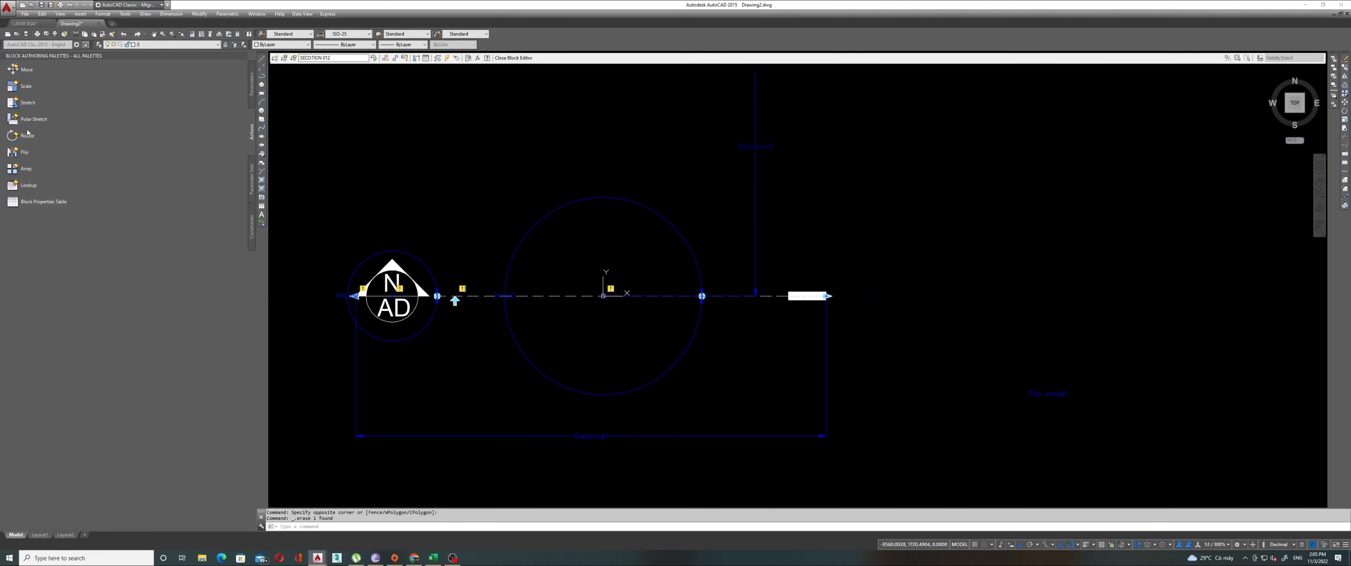
{"action": "left_click", "coordinate": [25, 103]}
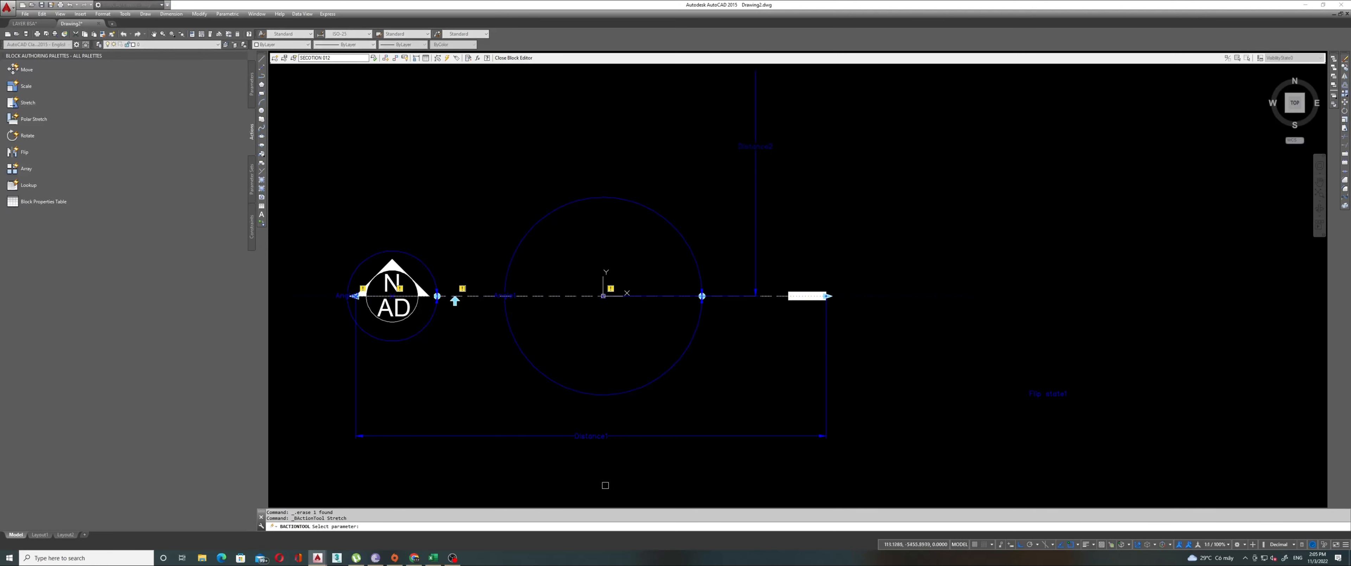
{"action": "left_click", "coordinate": [595, 443]}
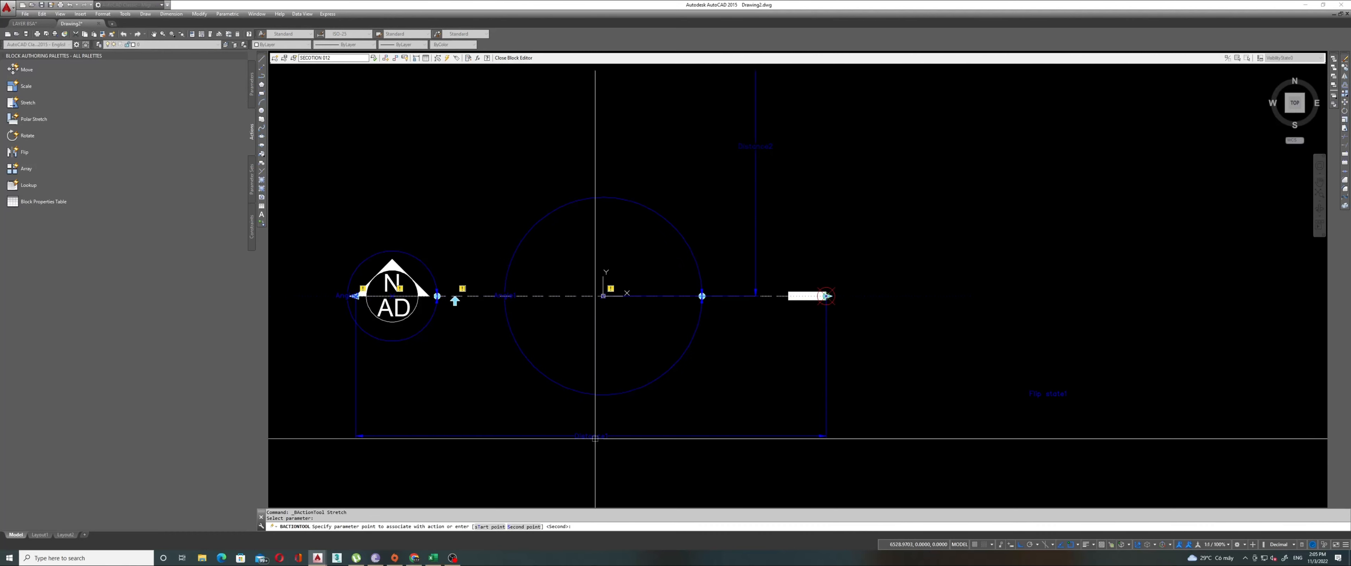
{"action": "left_click", "coordinate": [826, 296]}
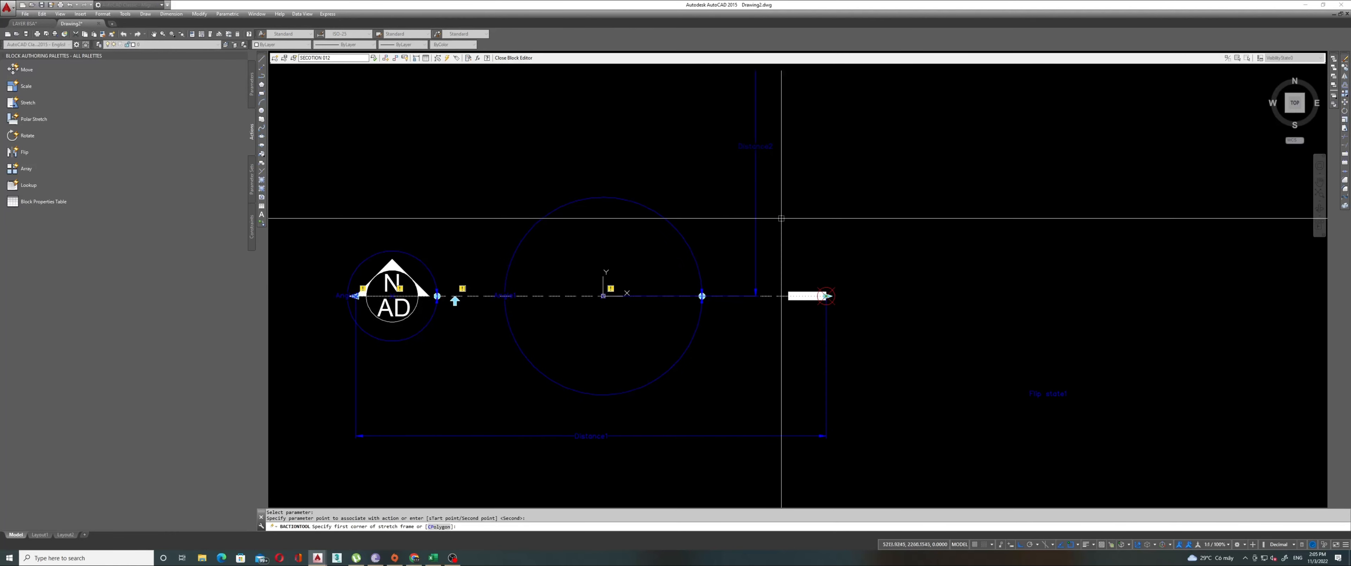
{"action": "left_click", "coordinate": [770, 206]}
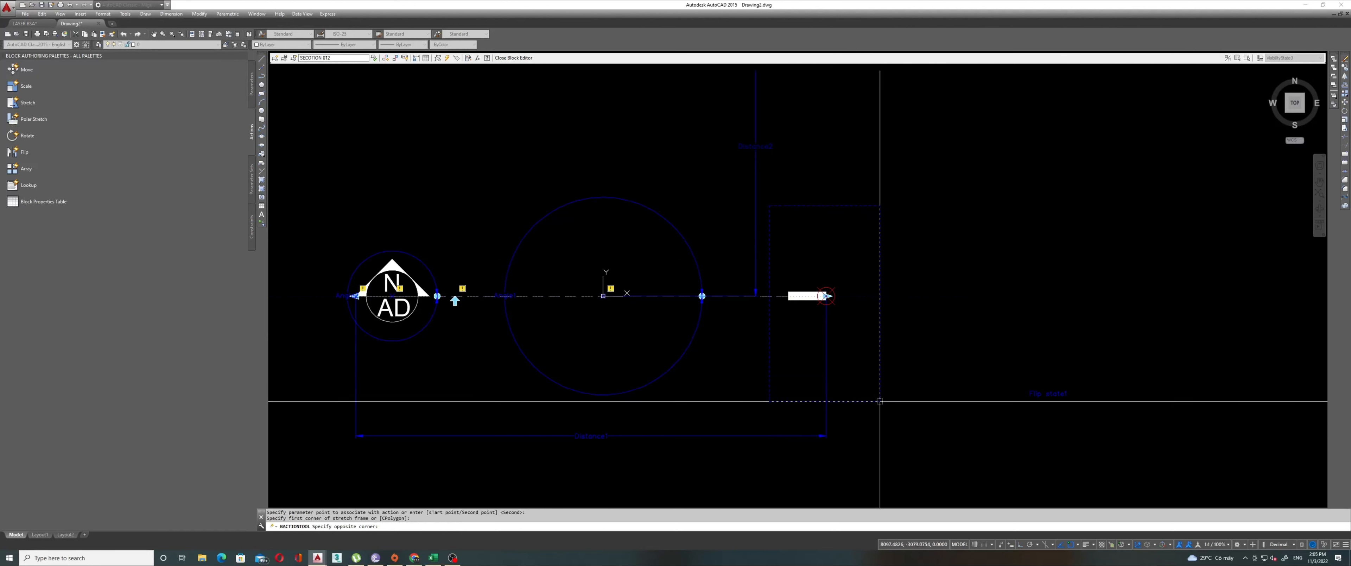
{"action": "left_click", "coordinate": [880, 404]}
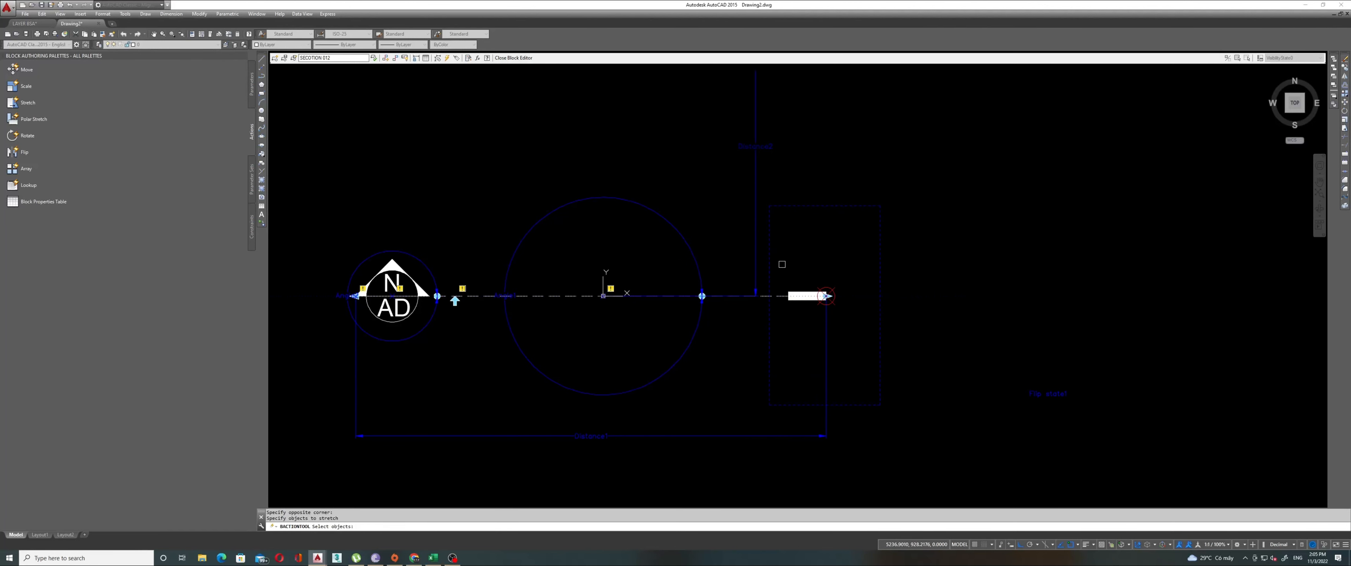
{"action": "left_click", "coordinate": [858, 226]}
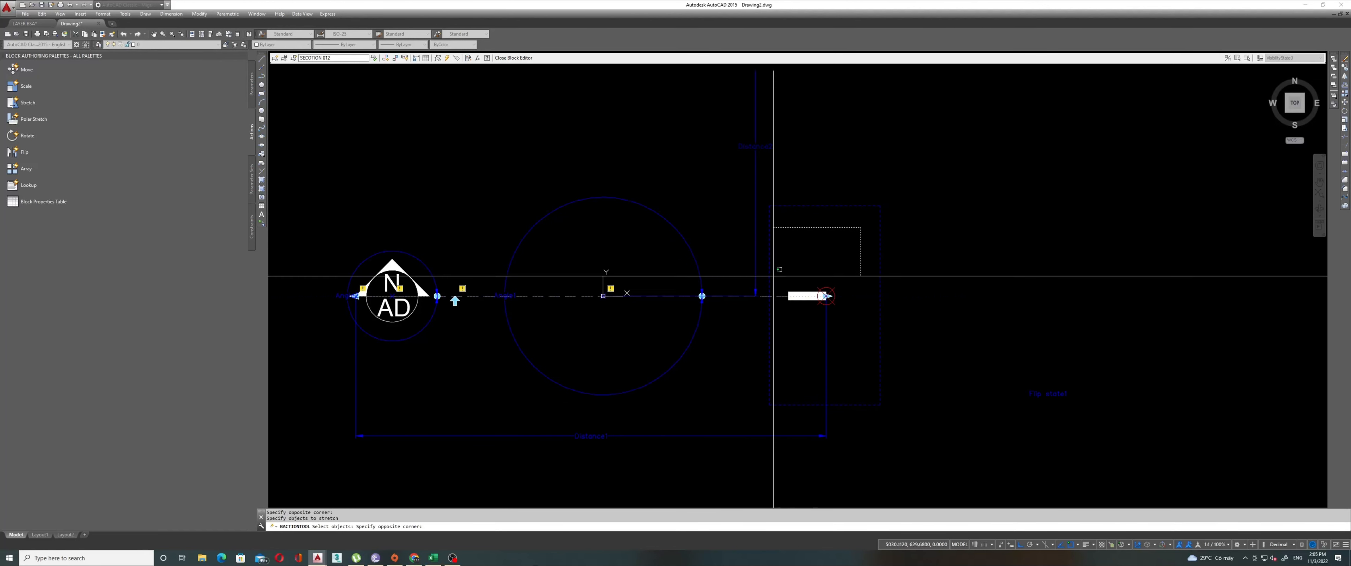
{"action": "left_click", "coordinate": [781, 333]}
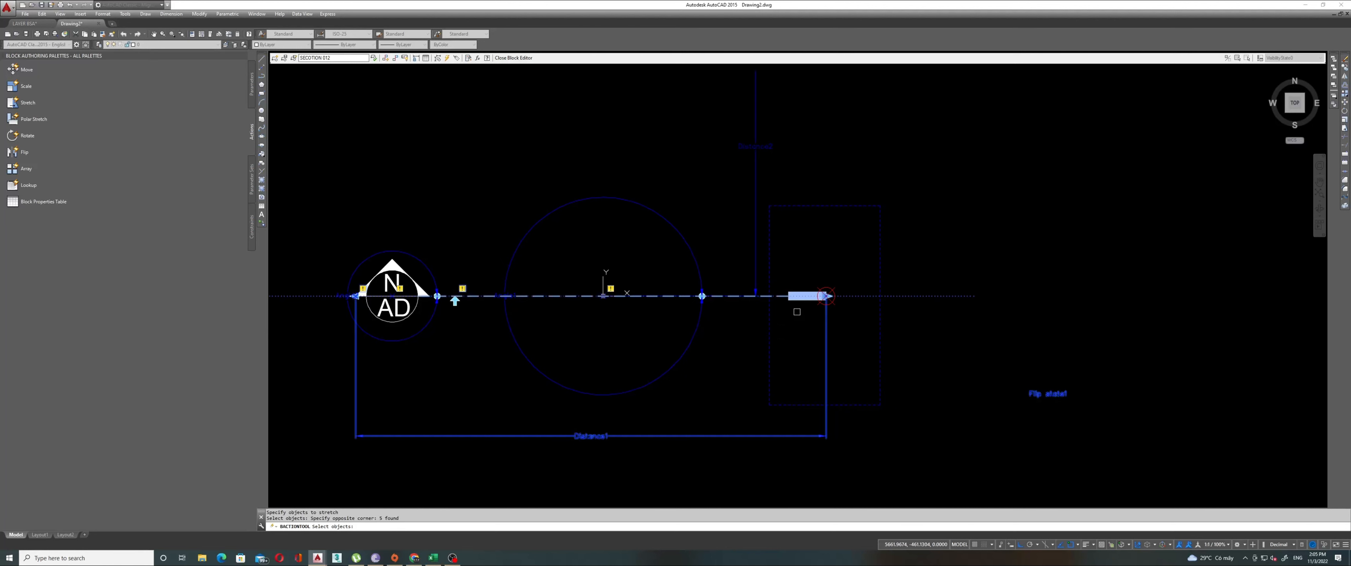
{"action": "key", "text": "Return"}
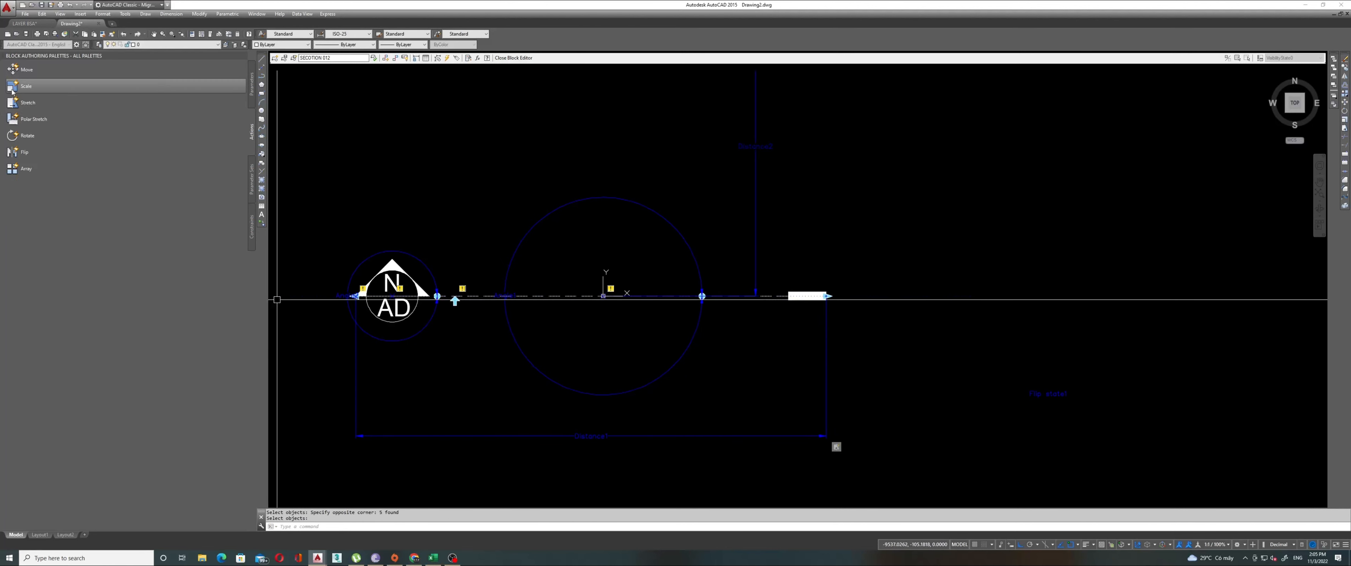
Add a stretch action to the horizontal linear parameter's left end, framing the circular marker and including the marker, its rotation parameter and the dashed line
{"action": "left_click", "coordinate": [15, 102]}
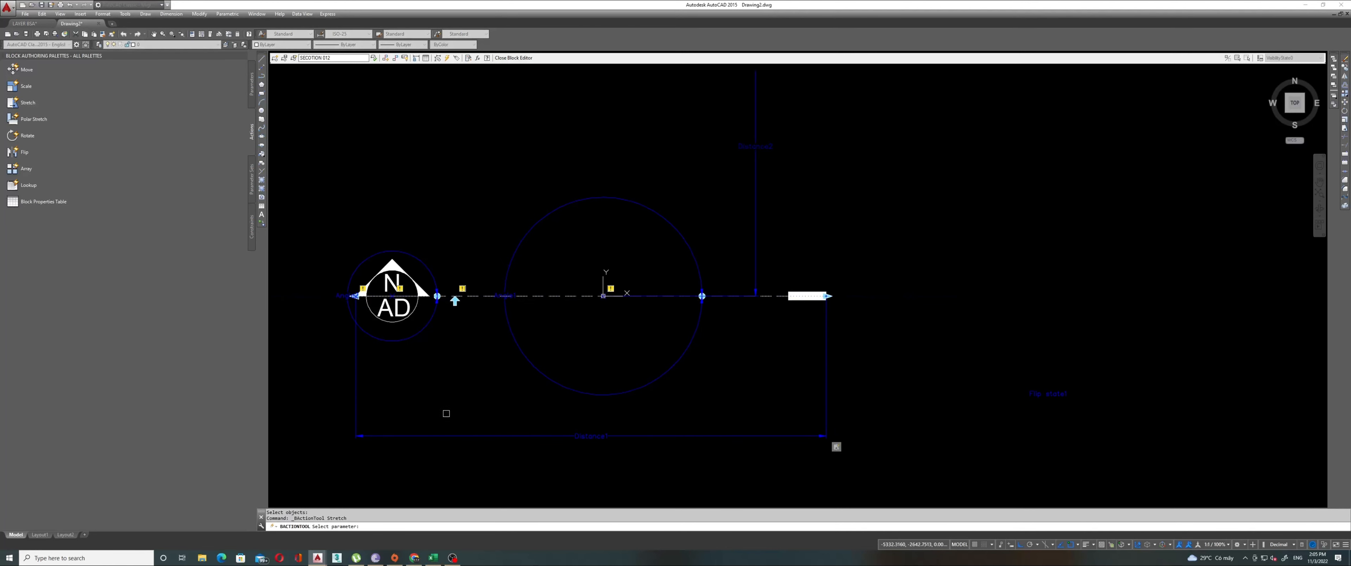
{"action": "left_click", "coordinate": [453, 436]}
{"action": "left_click", "coordinate": [356, 295]}
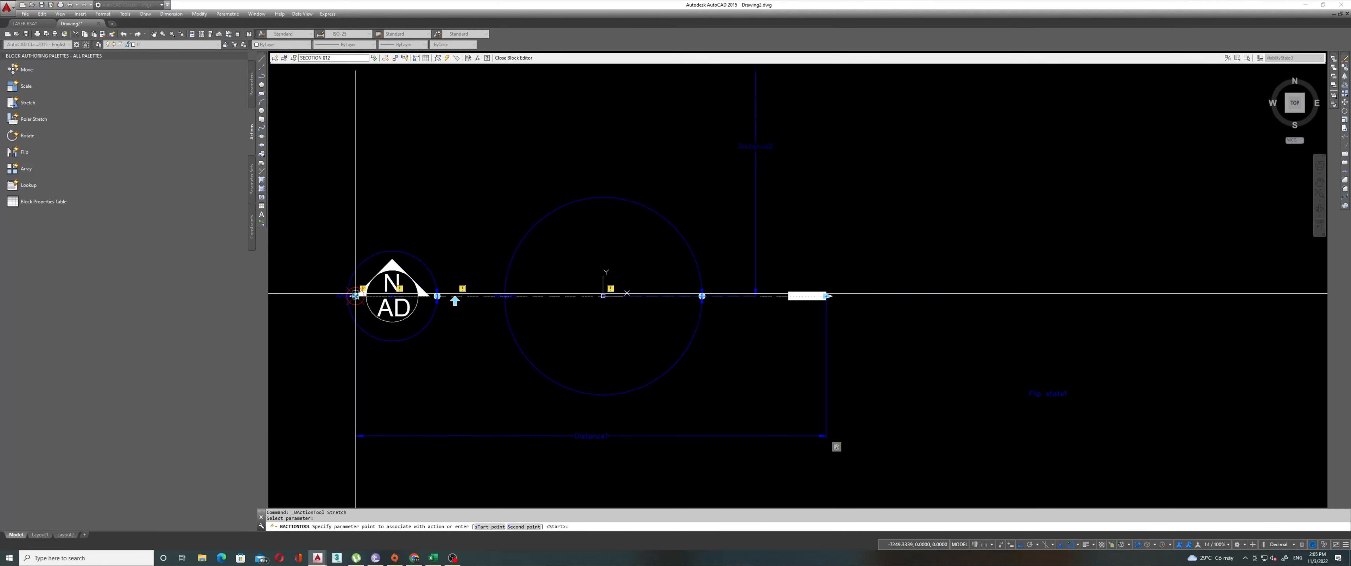
{"action": "left_click", "coordinate": [305, 194]}
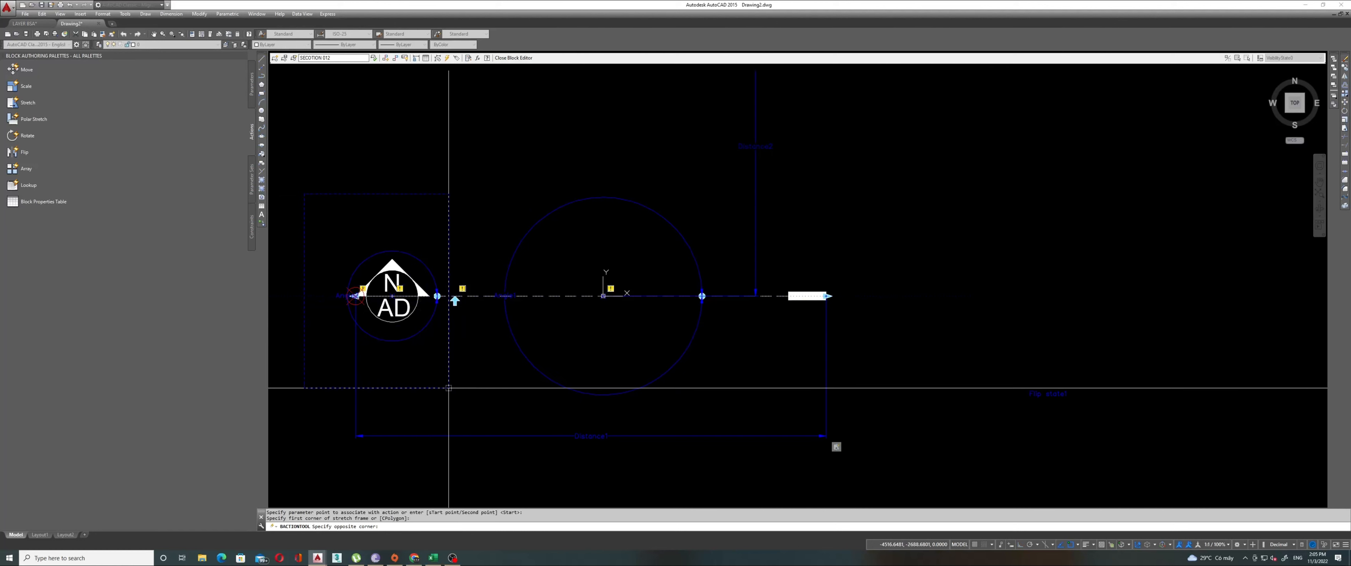
{"action": "left_click", "coordinate": [448, 388]}
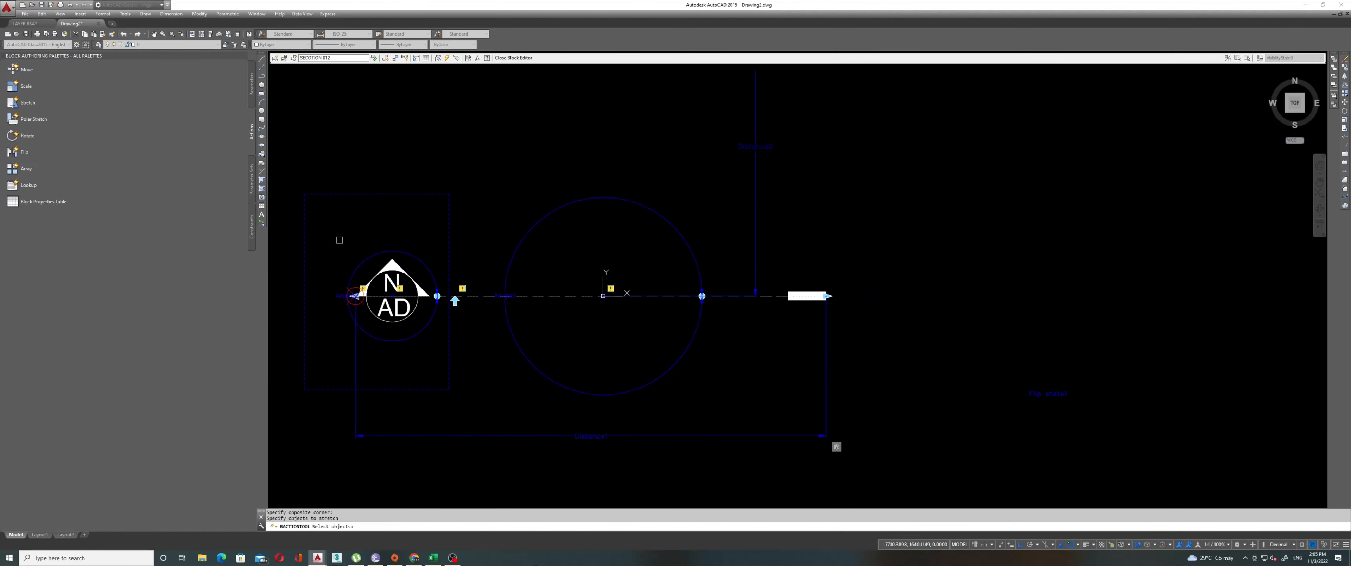
{"action": "left_click", "coordinate": [325, 228]}
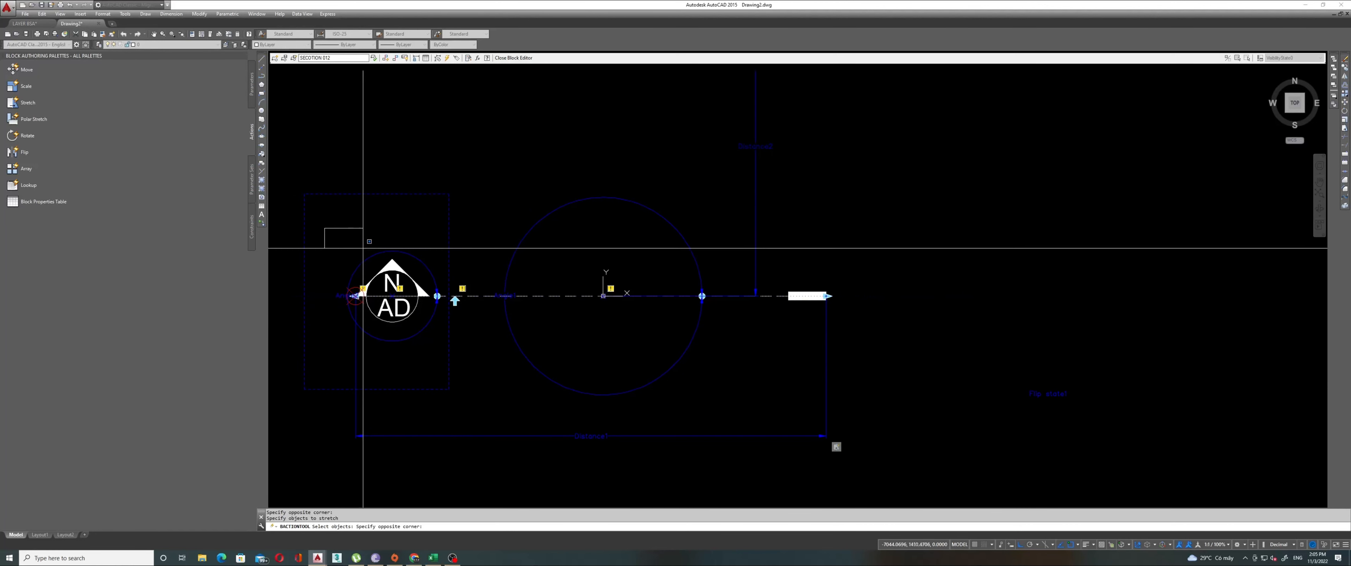
{"action": "left_click", "coordinate": [440, 352]}
{"action": "scroll", "coordinate": [427, 292], "scroll_direction": "up", "scroll_amount": 5}
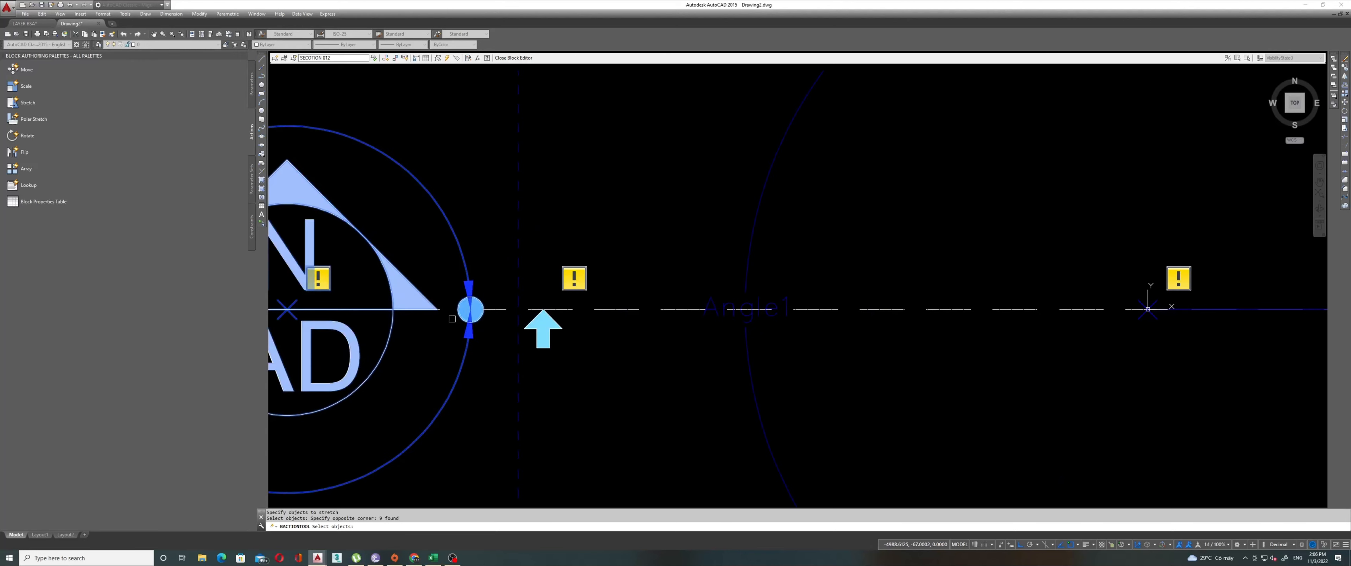
{"action": "scroll", "coordinate": [498, 313], "scroll_direction": "up", "scroll_amount": 4}
{"action": "left_click", "coordinate": [505, 316]}
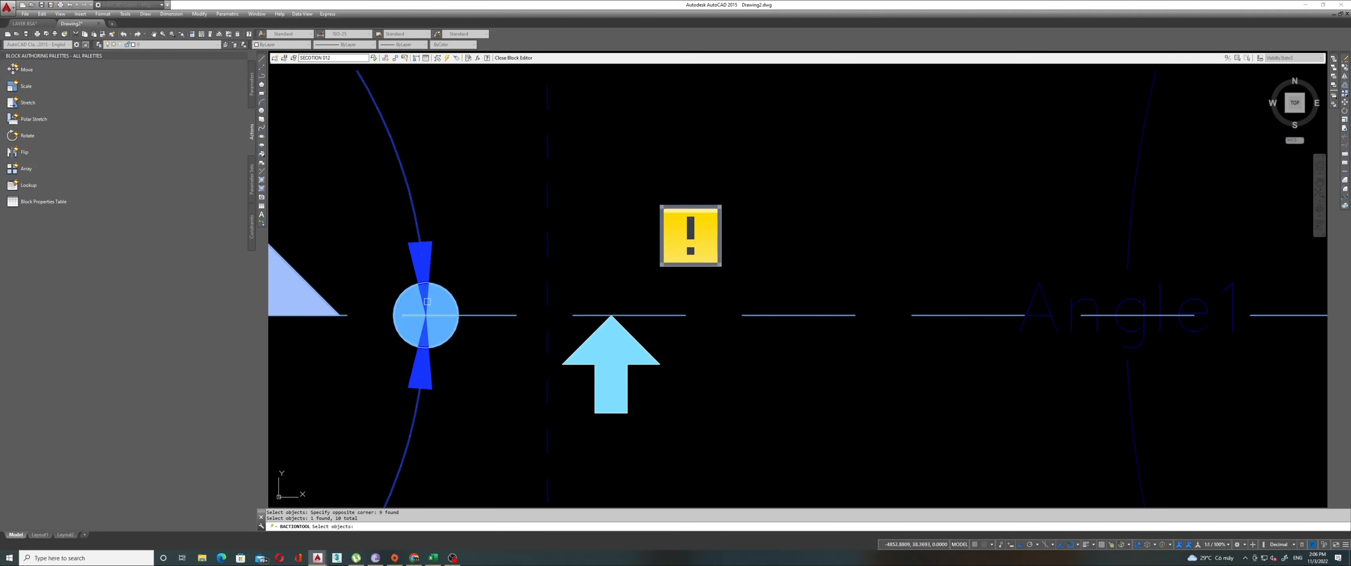
{"action": "scroll", "coordinate": [431, 302], "scroll_direction": "down", "scroll_amount": 5}
{"action": "scroll", "coordinate": [422, 245], "scroll_direction": "down", "scroll_amount": 6}
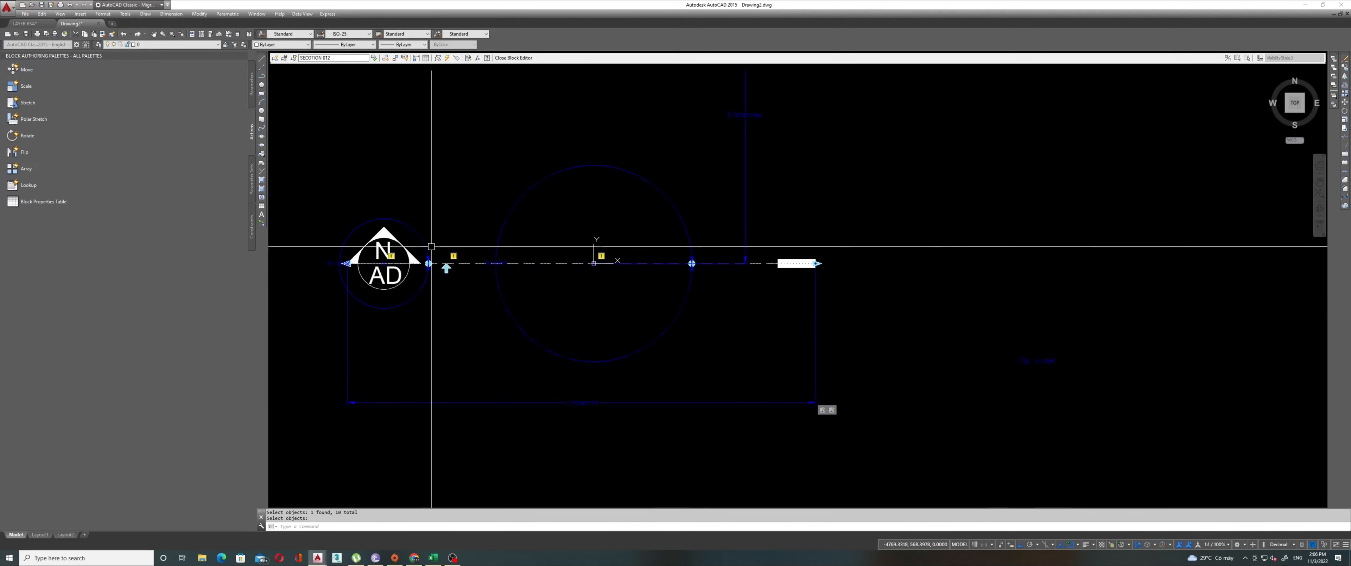
{"action": "key", "text": "Return"}
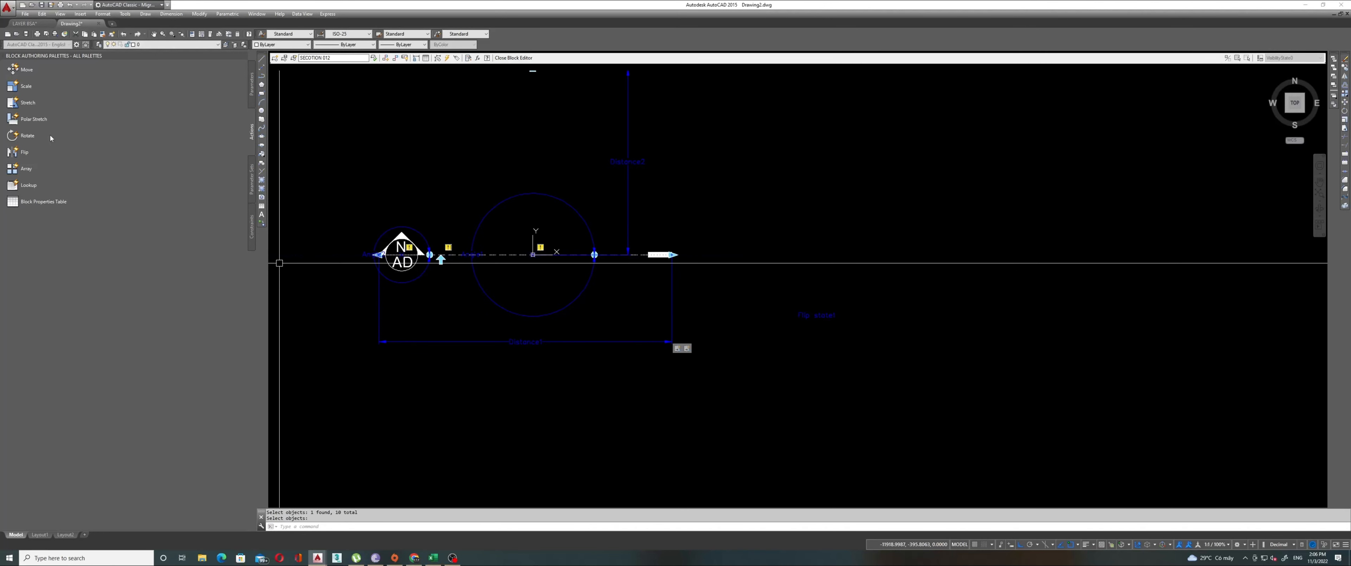
Add a rotate action to the large rotation parameter at the block origin, including the marker, dashed line and white bar
{"action": "left_click", "coordinate": [23, 136]}
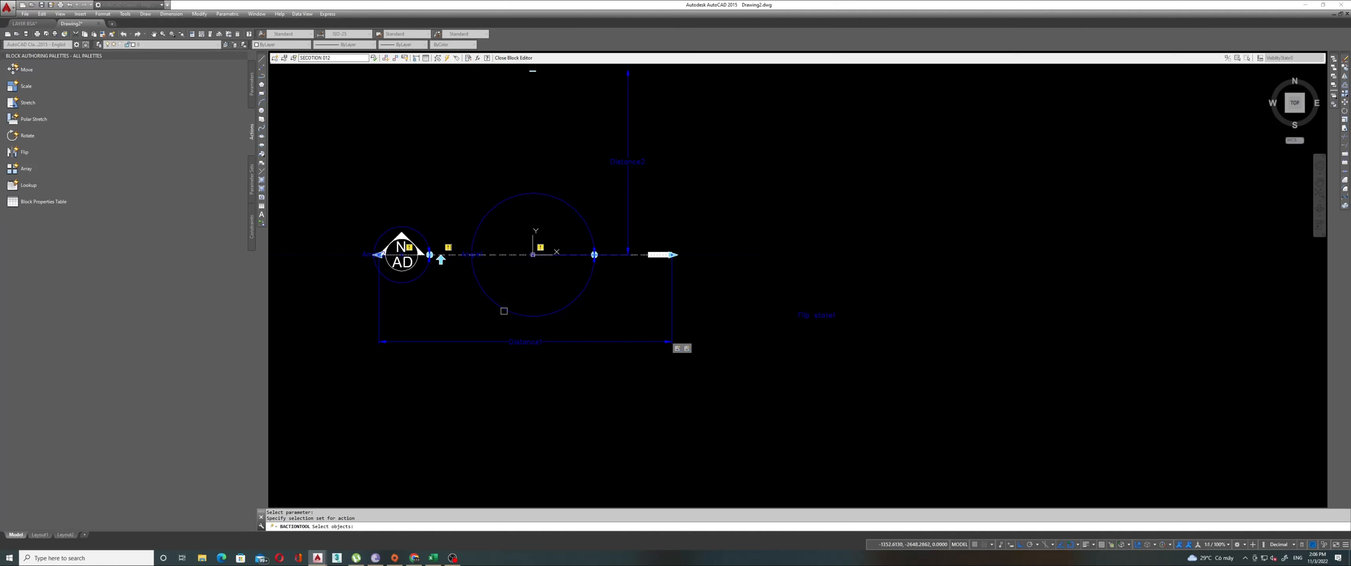
{"action": "left_click", "coordinate": [341, 220]}
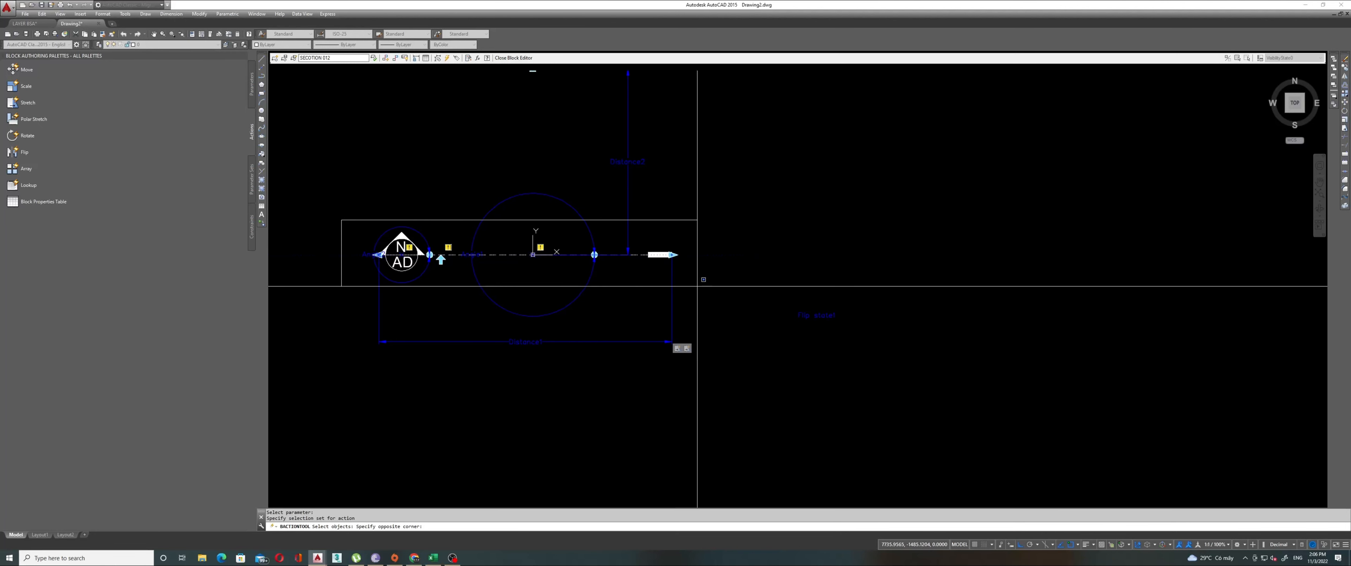
{"action": "left_click", "coordinate": [690, 286]}
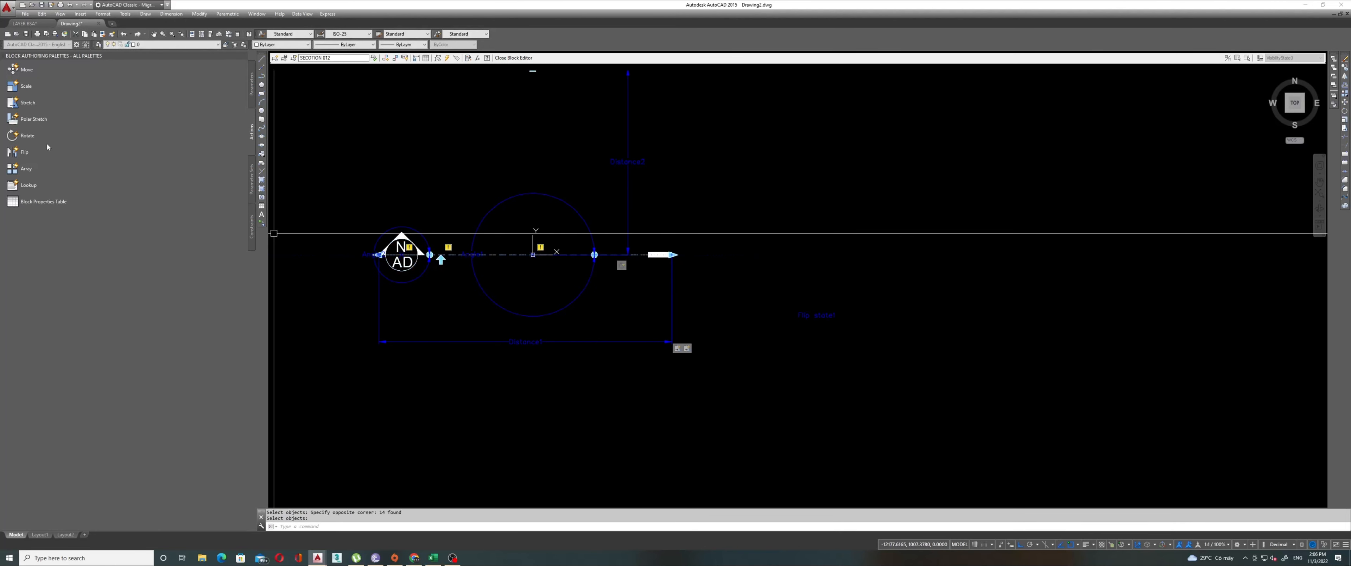
Add a rotate action to the flip-side marker's small rotation parameter, including the N and AD texts, the dividing line and that parameter
{"action": "left_click", "coordinate": [24, 136]}
{"action": "scroll", "coordinate": [390, 274], "scroll_direction": "up", "scroll_amount": 2}
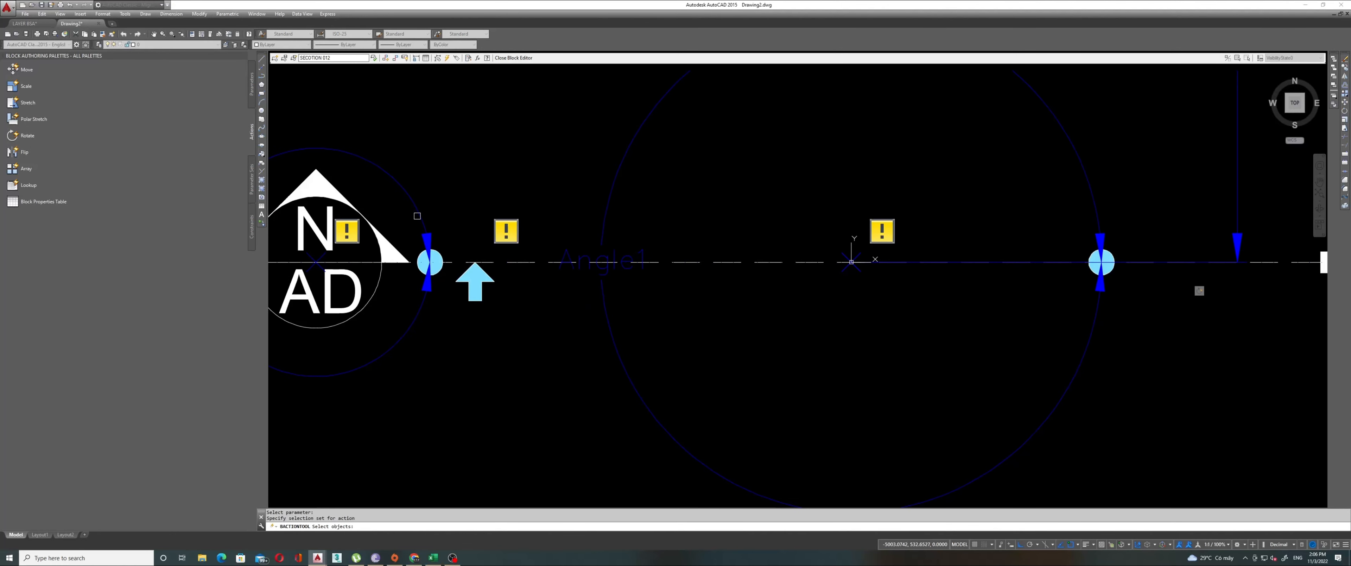
{"action": "left_click", "coordinate": [418, 214]}
{"action": "middle_click_drag", "start_coordinate": [418, 215], "coordinate": [492, 282]}
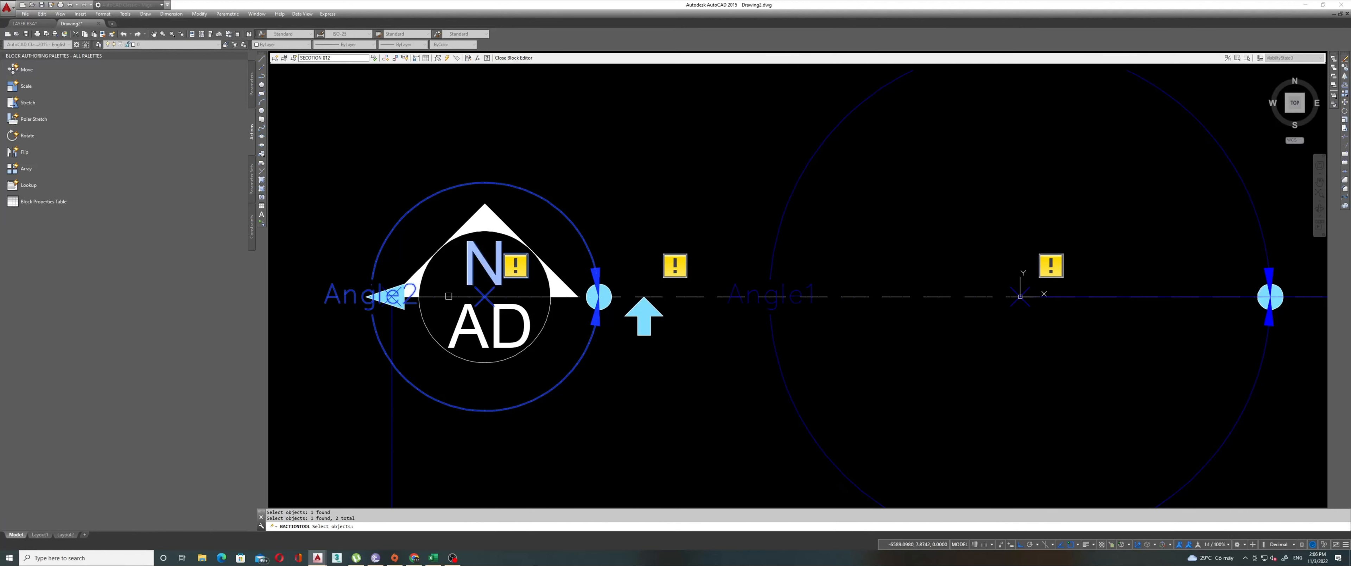
{"action": "scroll", "coordinate": [441, 297], "scroll_direction": "up", "scroll_amount": 4}
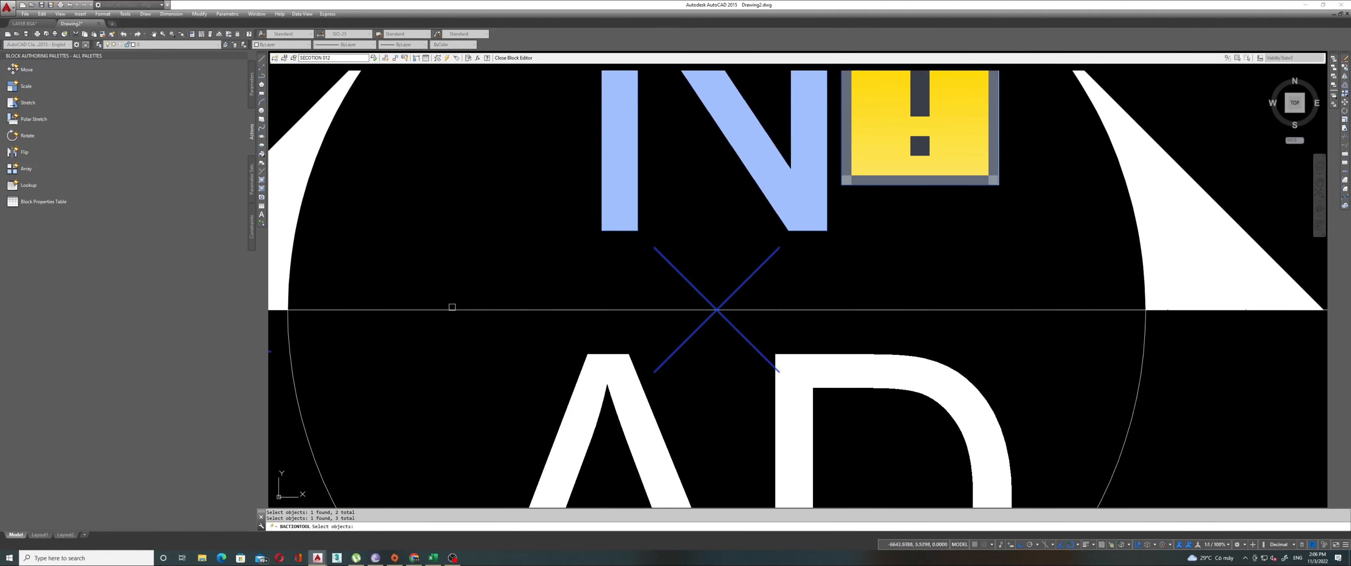
{"action": "left_click", "coordinate": [446, 309]}
{"action": "scroll", "coordinate": [447, 308], "scroll_direction": "down", "scroll_amount": 4}
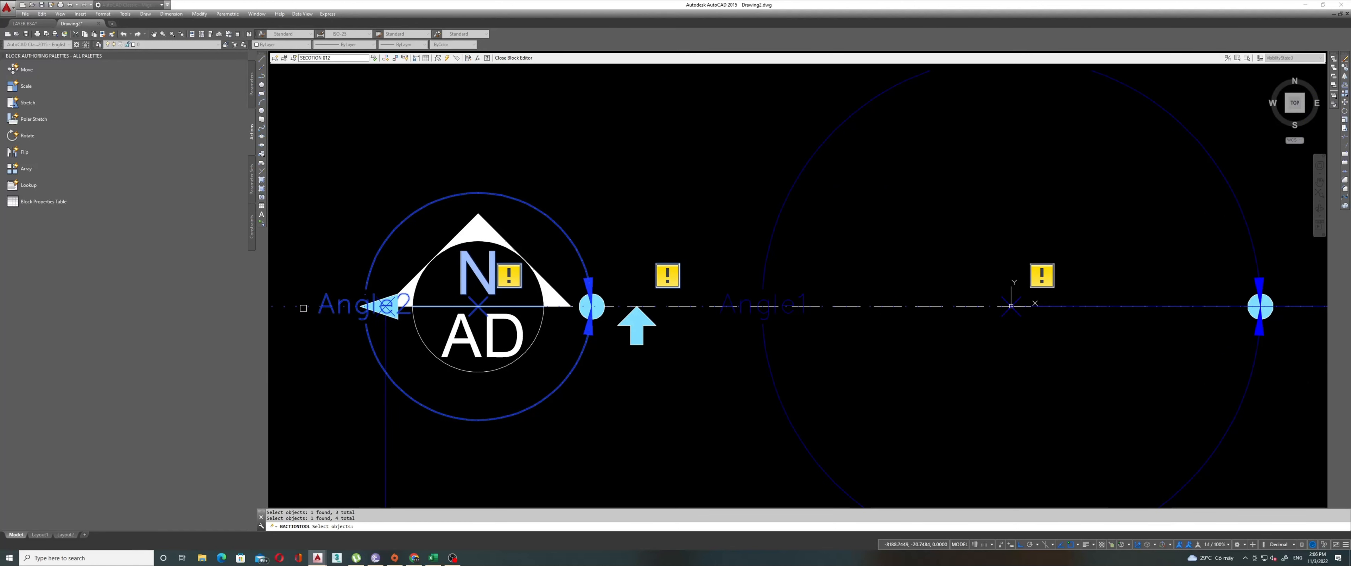
{"action": "left_click", "coordinate": [450, 348]}
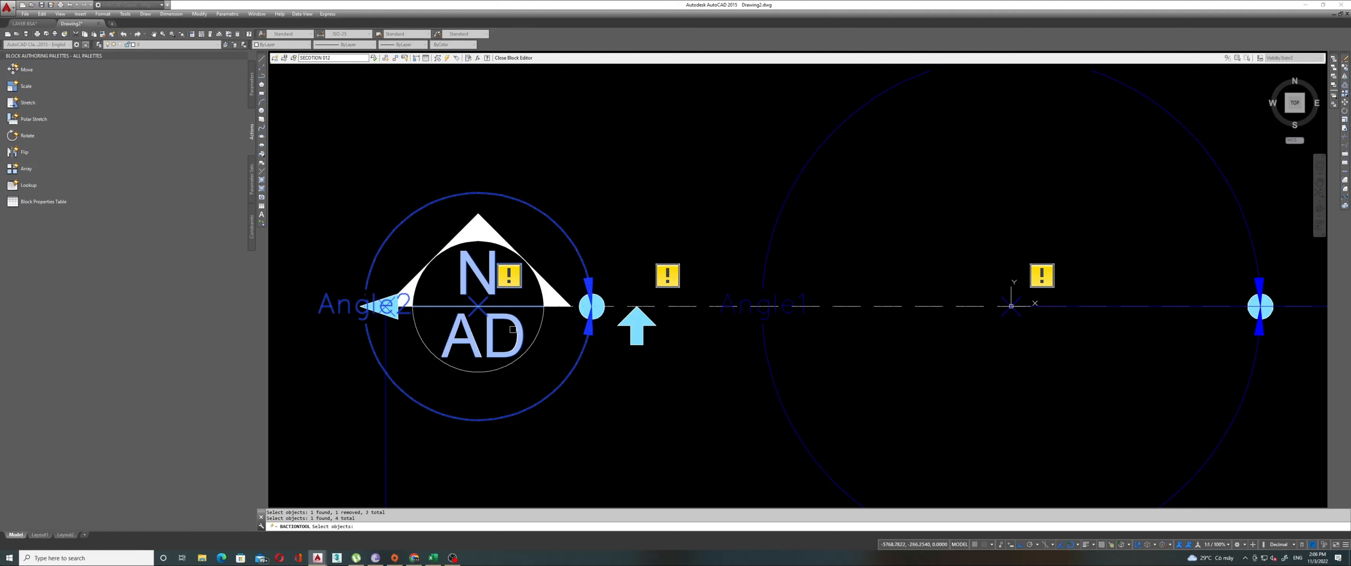
{"action": "key", "text": "Return"}
{"action": "middle_click_drag", "start_coordinate": [495, 315], "coordinate": [346, 269]}
{"action": "scroll", "coordinate": [346, 268], "scroll_direction": "down", "scroll_amount": 4}
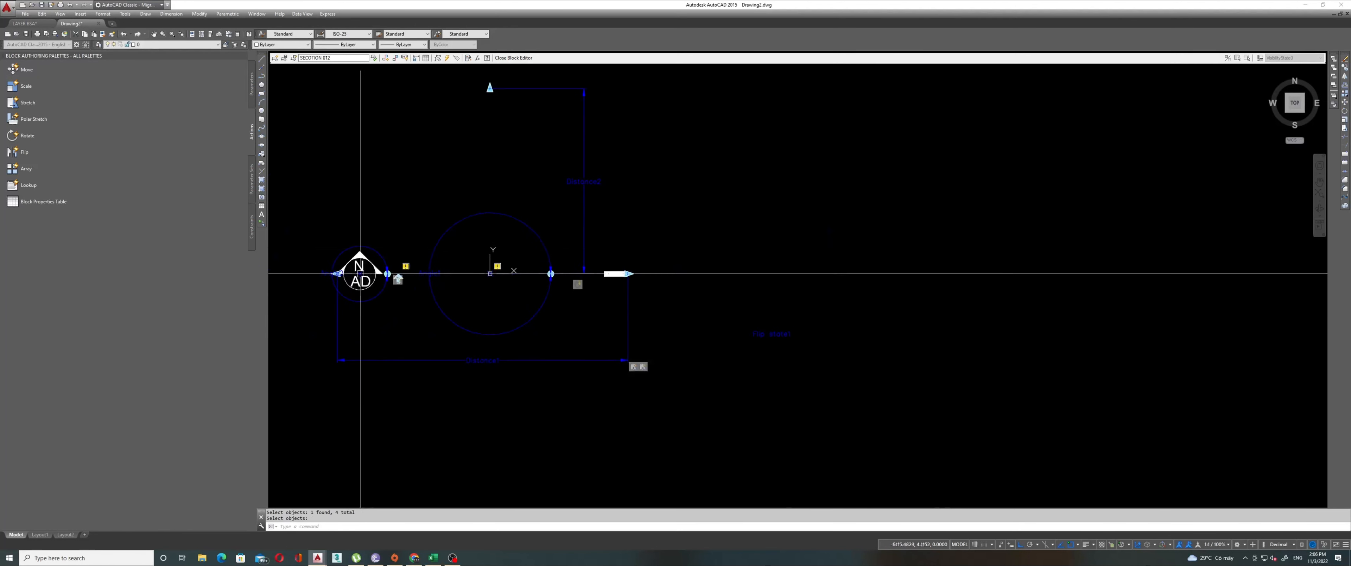
Add a scale action for the whole symbol to the vertical linear parameter, and close the block editor with the changes saved
{"action": "left_click", "coordinate": [26, 86]}
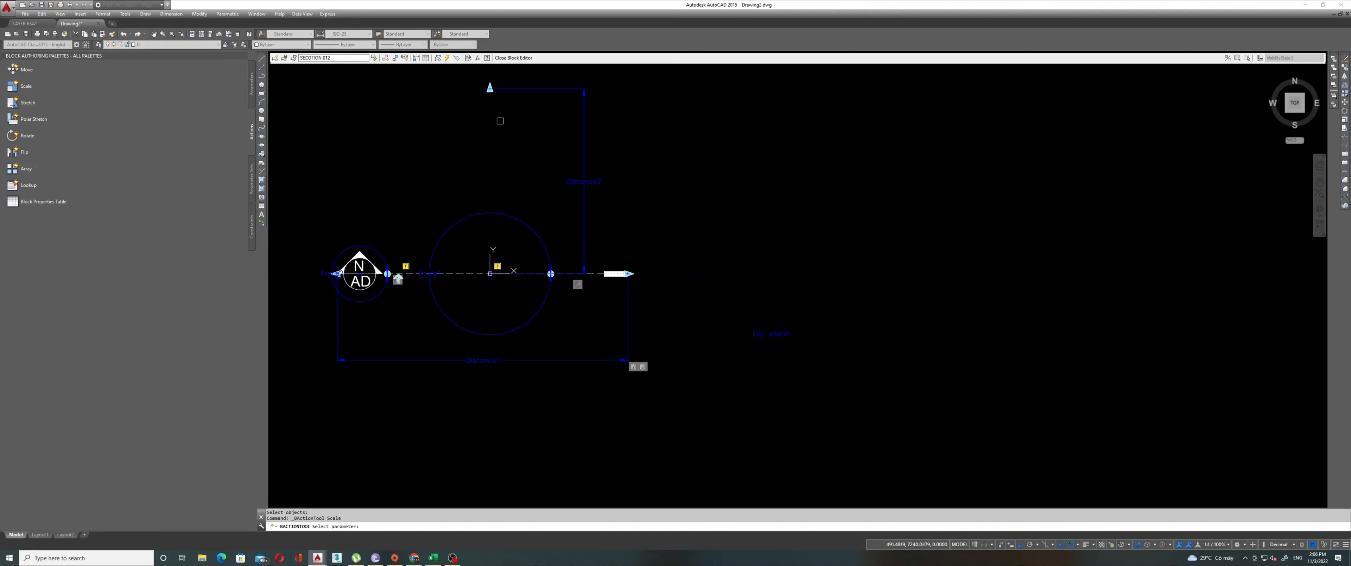
{"action": "middle_click_drag", "start_coordinate": [557, 140], "coordinate": [662, 271]}
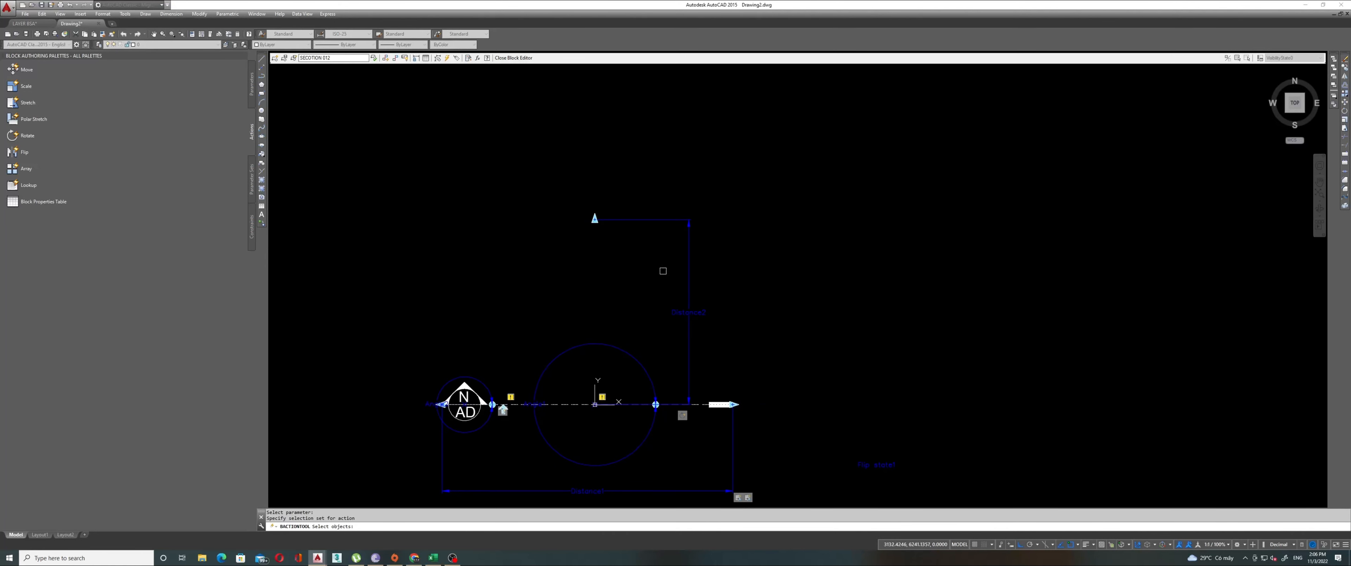
{"action": "left_click", "coordinate": [426, 370]}
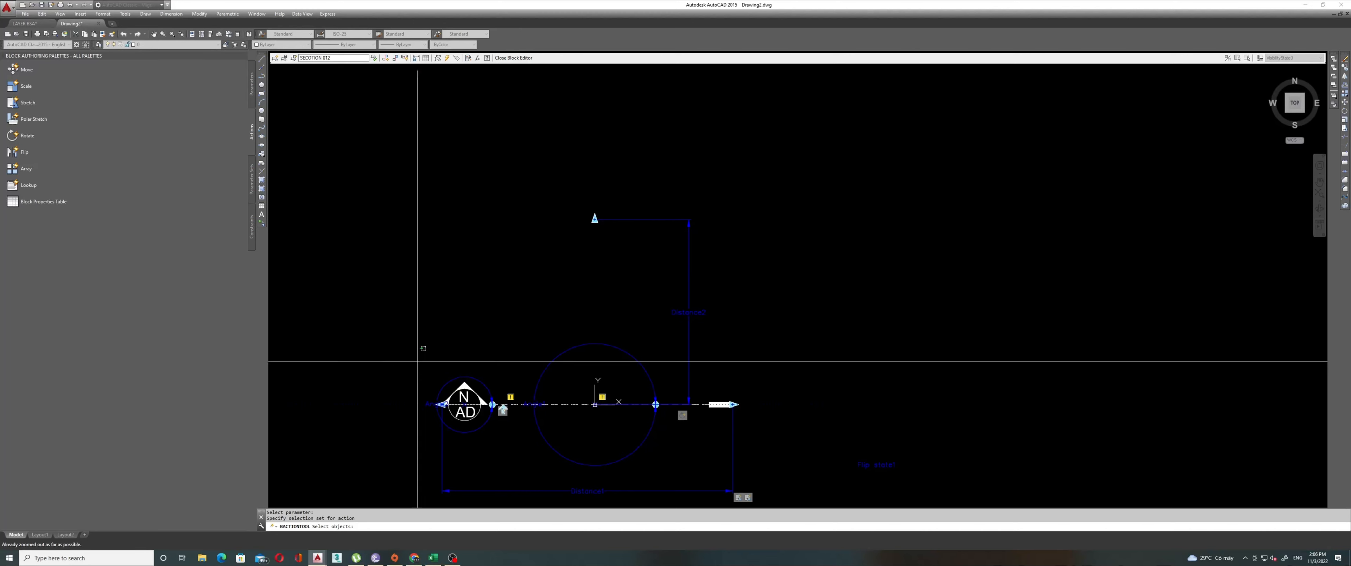
{"action": "left_click", "coordinate": [762, 445]}
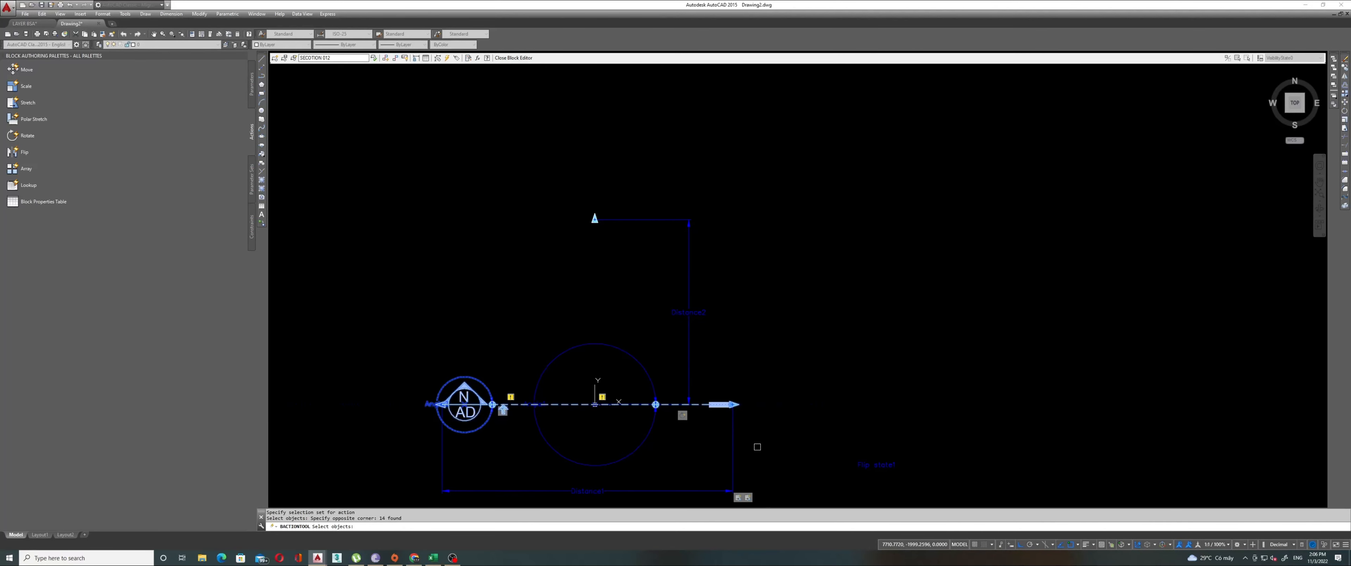
{"action": "key", "text": "Return"}
{"action": "left_click", "coordinate": [510, 59]}
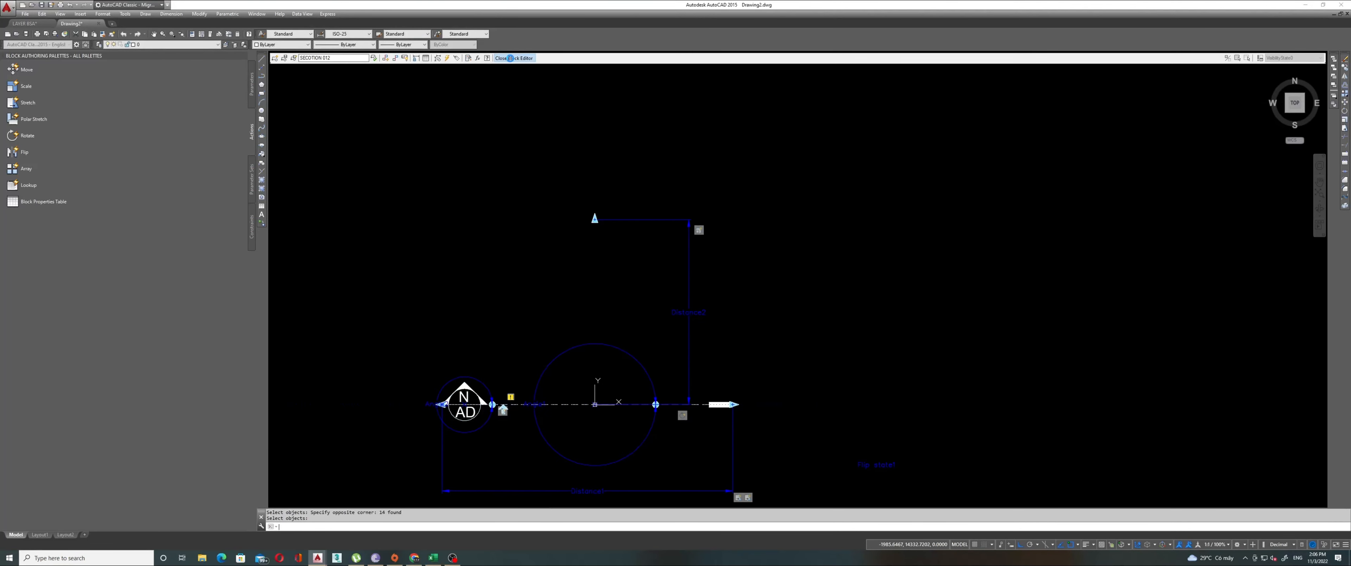
{"action": "left_click", "coordinate": [647, 262]}
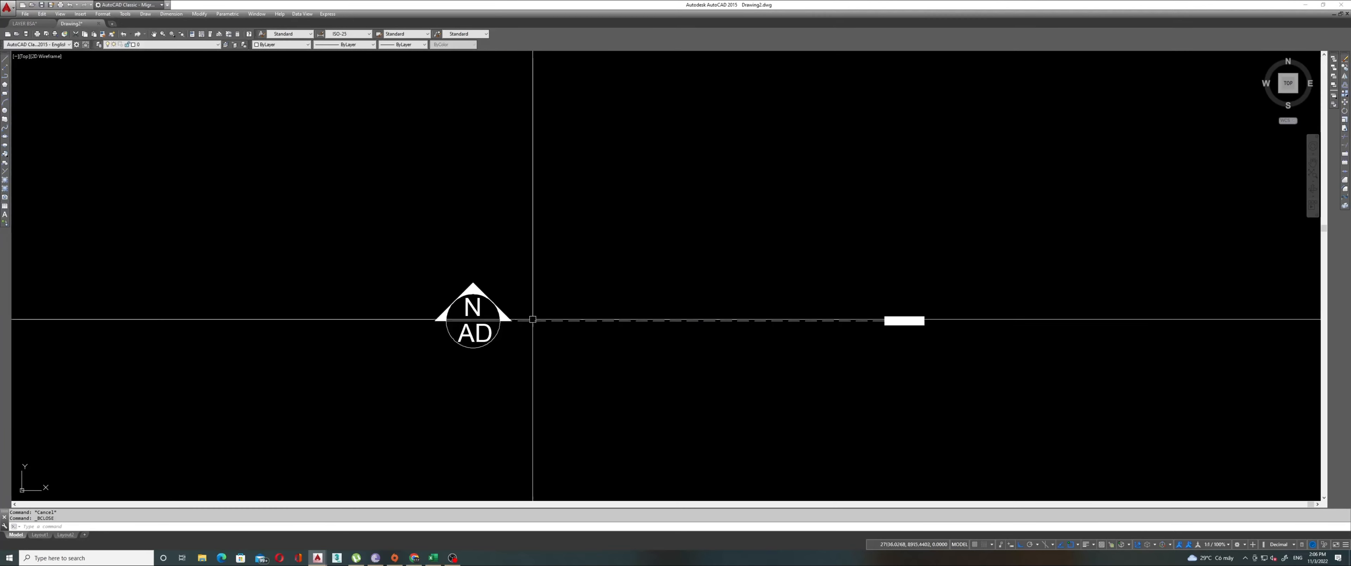
Stretch the block's marker end farther outward and shorten its white-bar end toward the marker
{"action": "left_click", "coordinate": [435, 320]}
{"action": "left_click", "coordinate": [390, 320]}
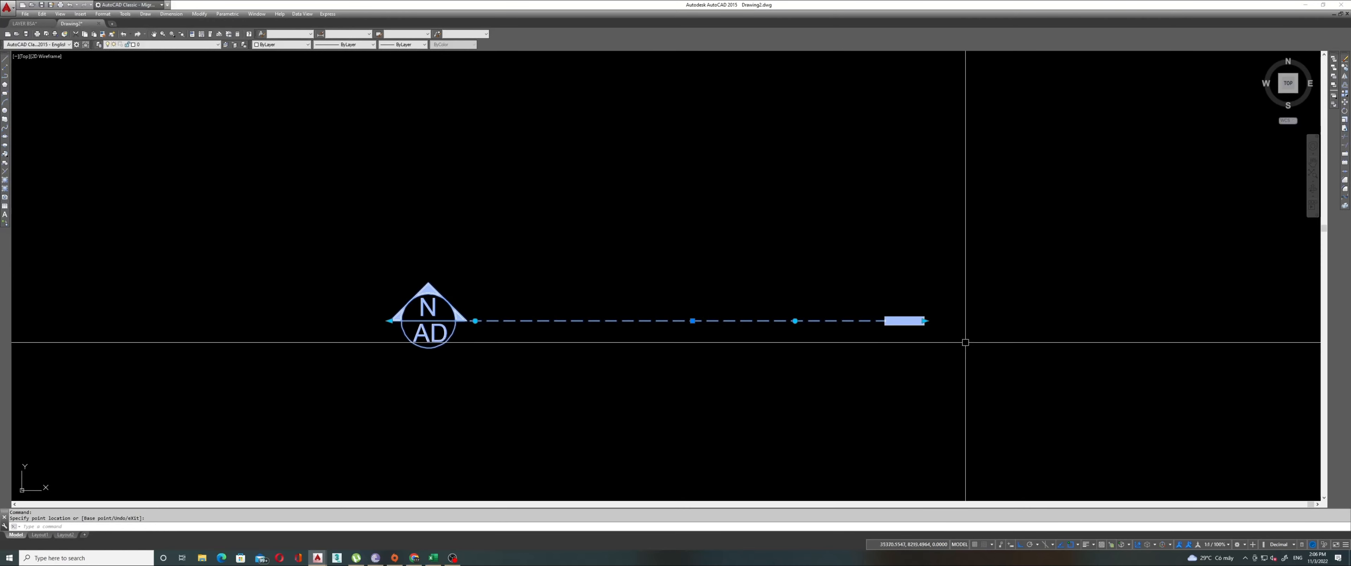
{"action": "left_click", "coordinate": [924, 321]}
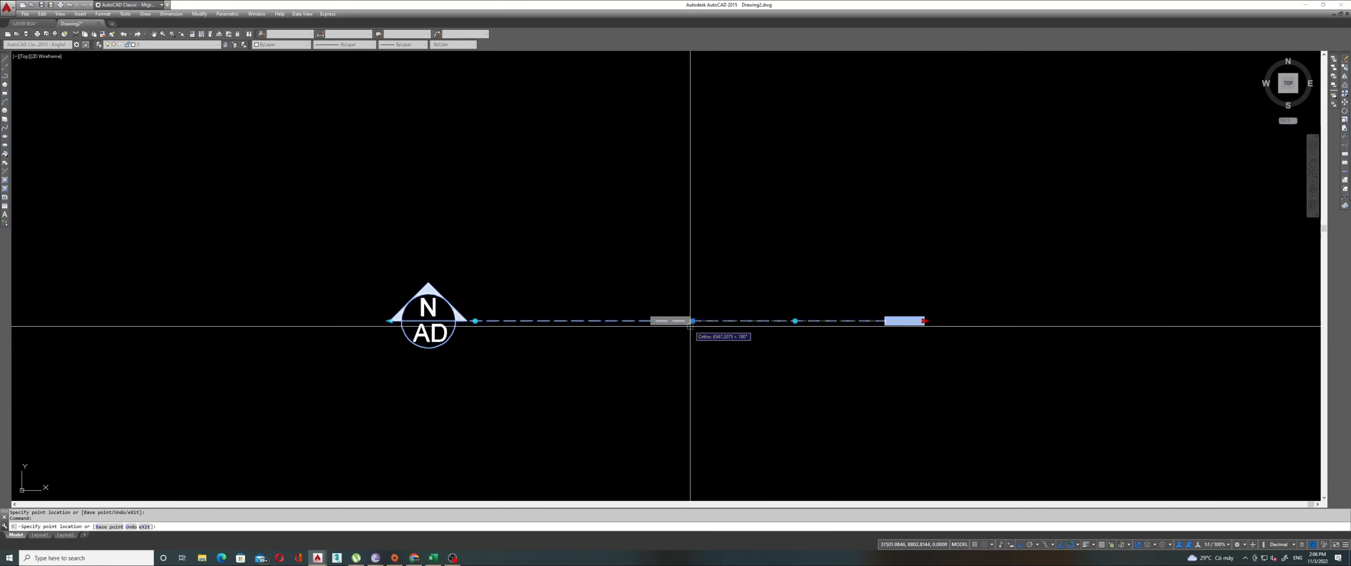
{"action": "left_click", "coordinate": [777, 328]}
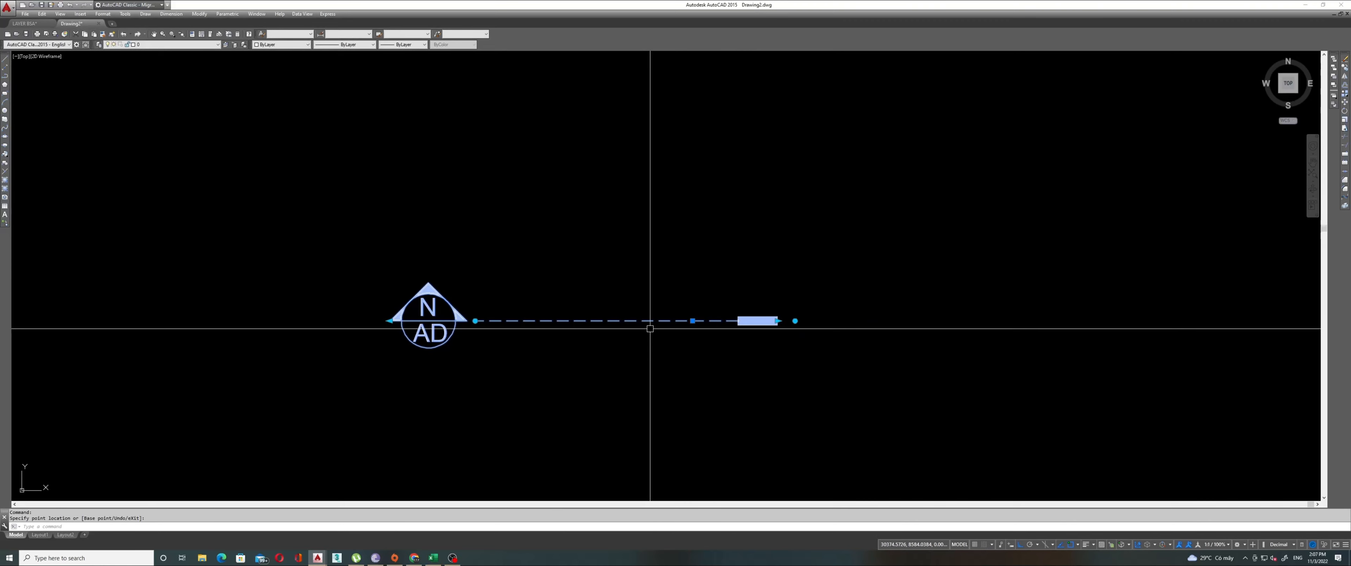
{"action": "key", "text": "Escape"}
Reopen the section-marker block definition, described as DYNAMIC BLOCK SECTION, in the block editor
{"action": "double_click", "coordinate": [611, 320]}
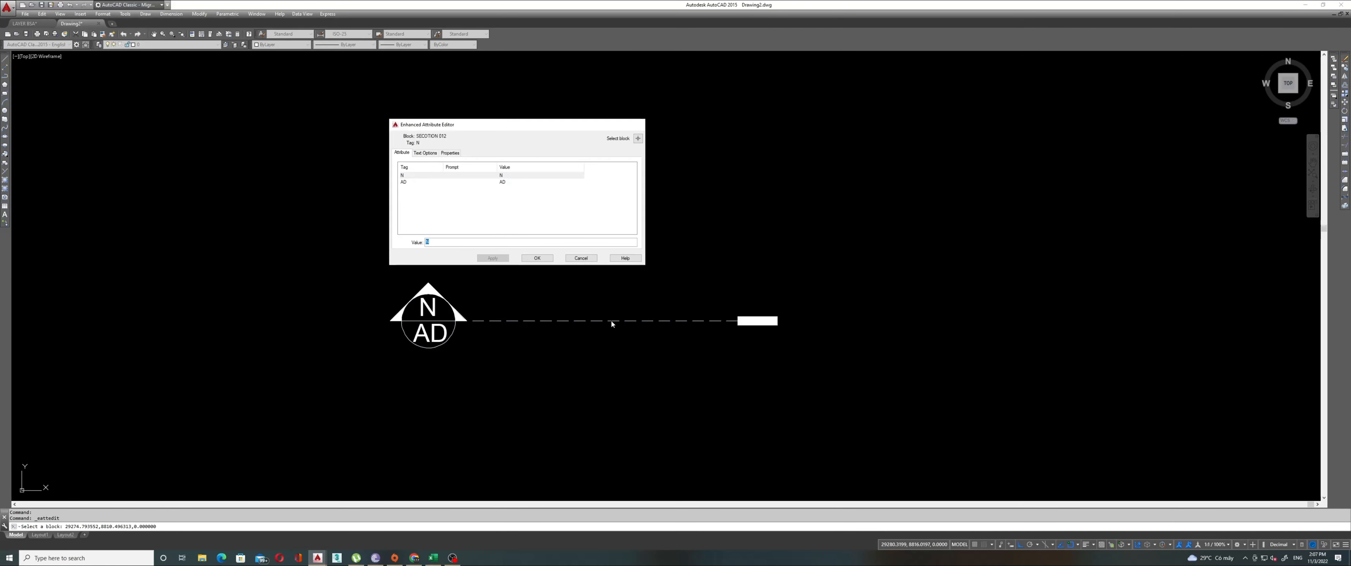
{"action": "key", "text": "Escape"}
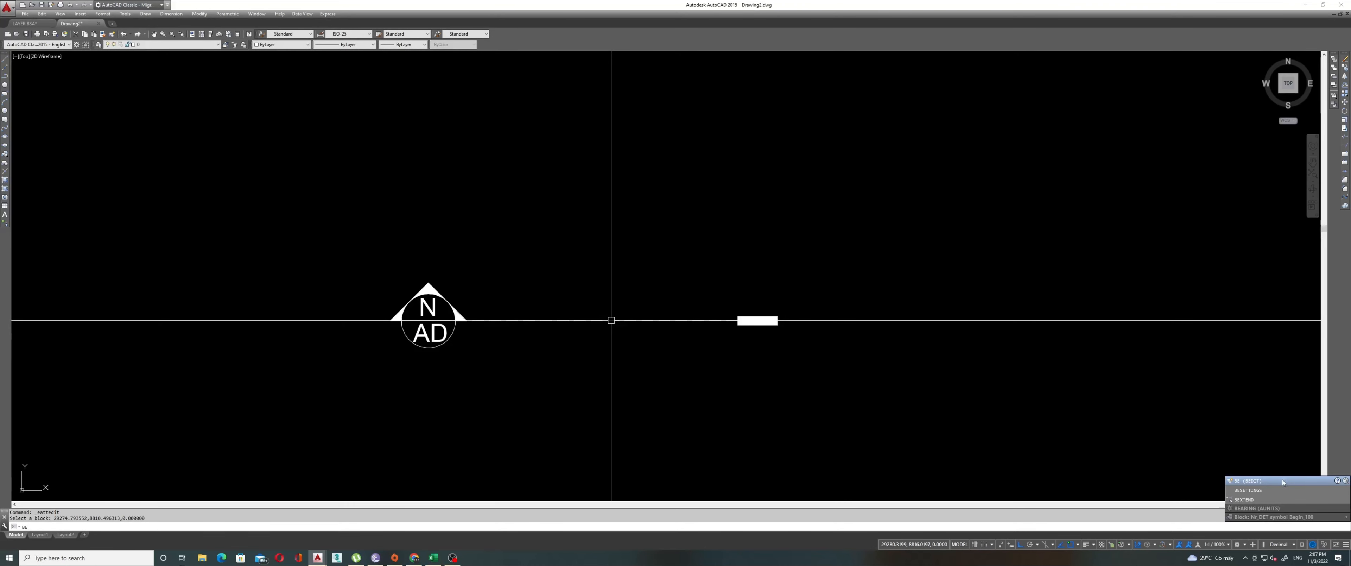
{"action": "left_click", "coordinate": [1283, 481]}
{"action": "scroll", "coordinate": [335, 236], "scroll_direction": "down", "scroll_amount": 5}
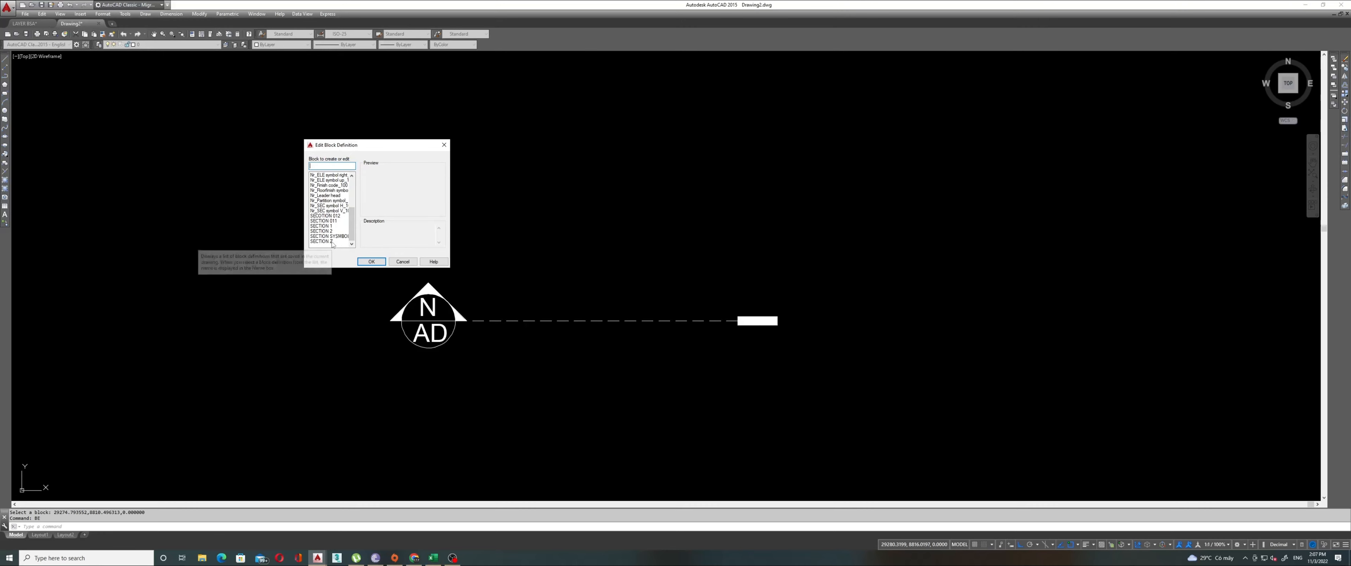
{"action": "left_click", "coordinate": [335, 216]}
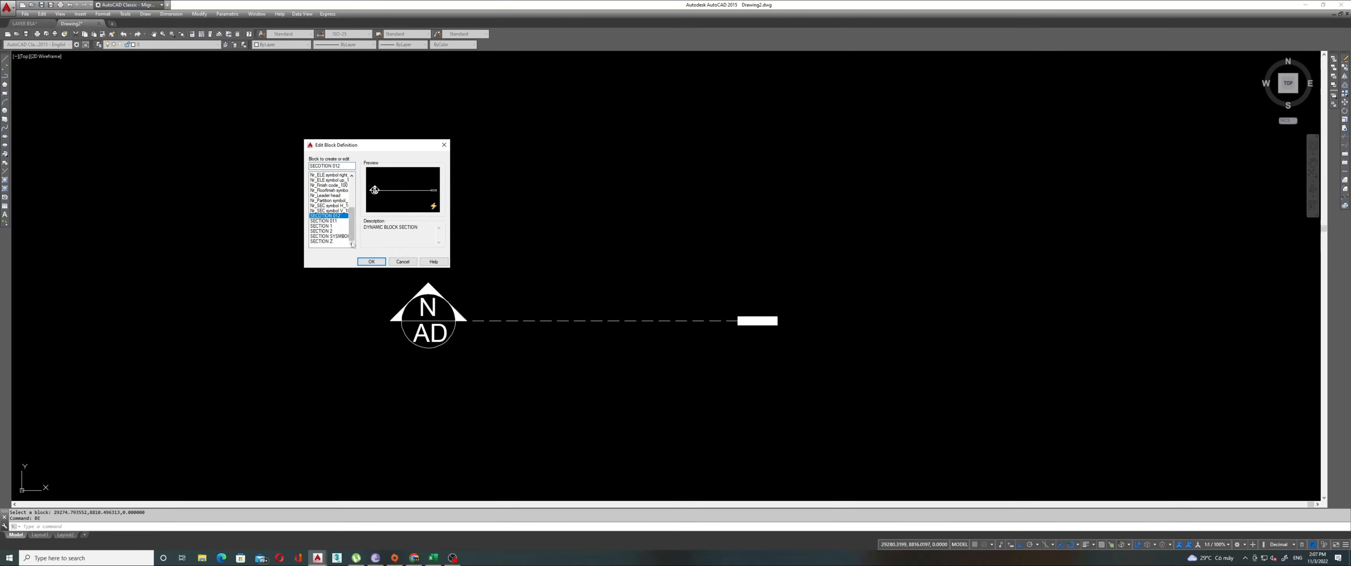
{"action": "left_click", "coordinate": [370, 262]}
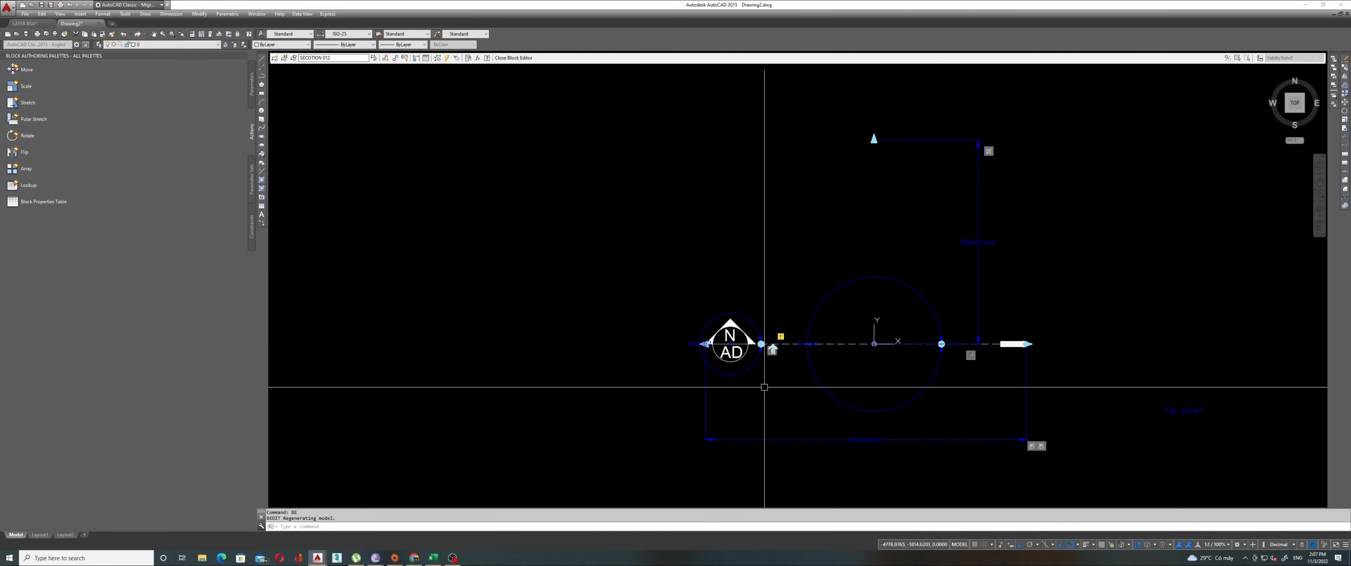
Add a flip action for the whole symbol to the flip parameter, and close the block editor with the changes saved
{"action": "left_click", "coordinate": [25, 152]}
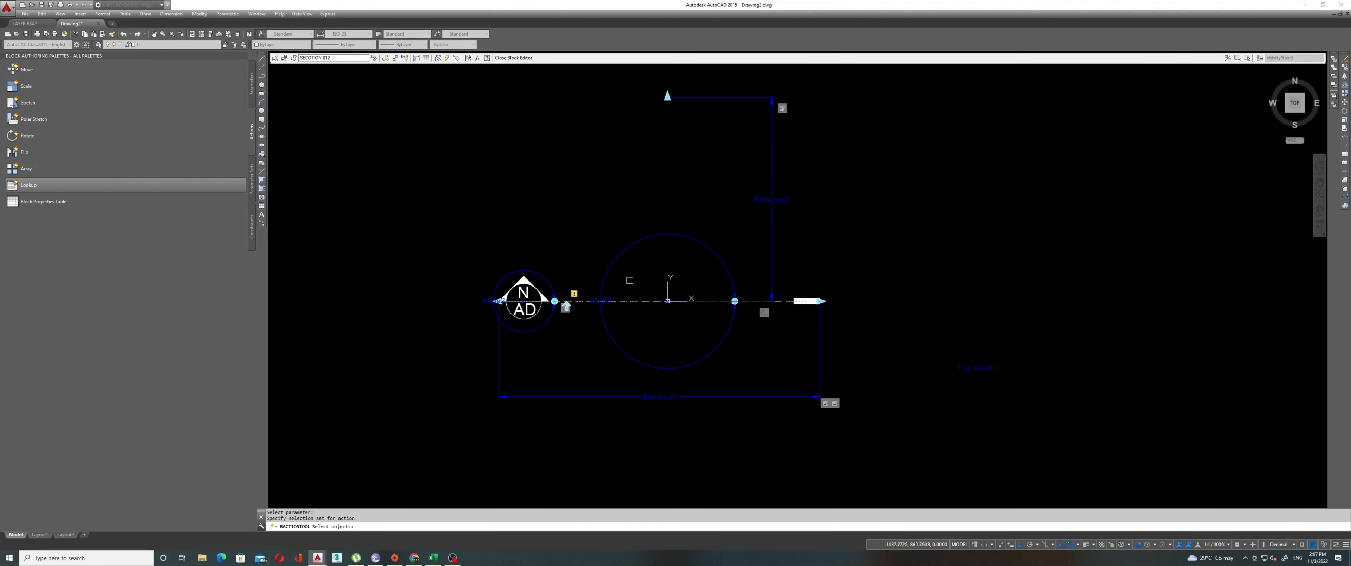
{"action": "left_click", "coordinate": [471, 255]}
{"action": "left_click", "coordinate": [858, 357]}
{"action": "key", "text": "Return"}
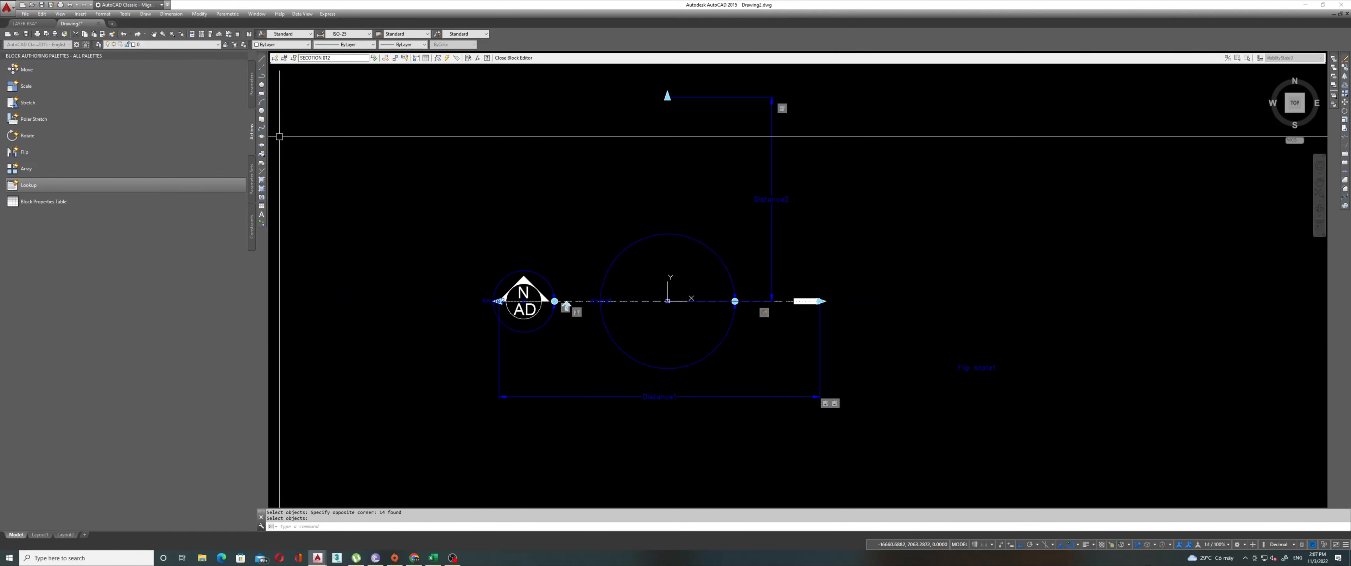
{"action": "left_click", "coordinate": [513, 58]}
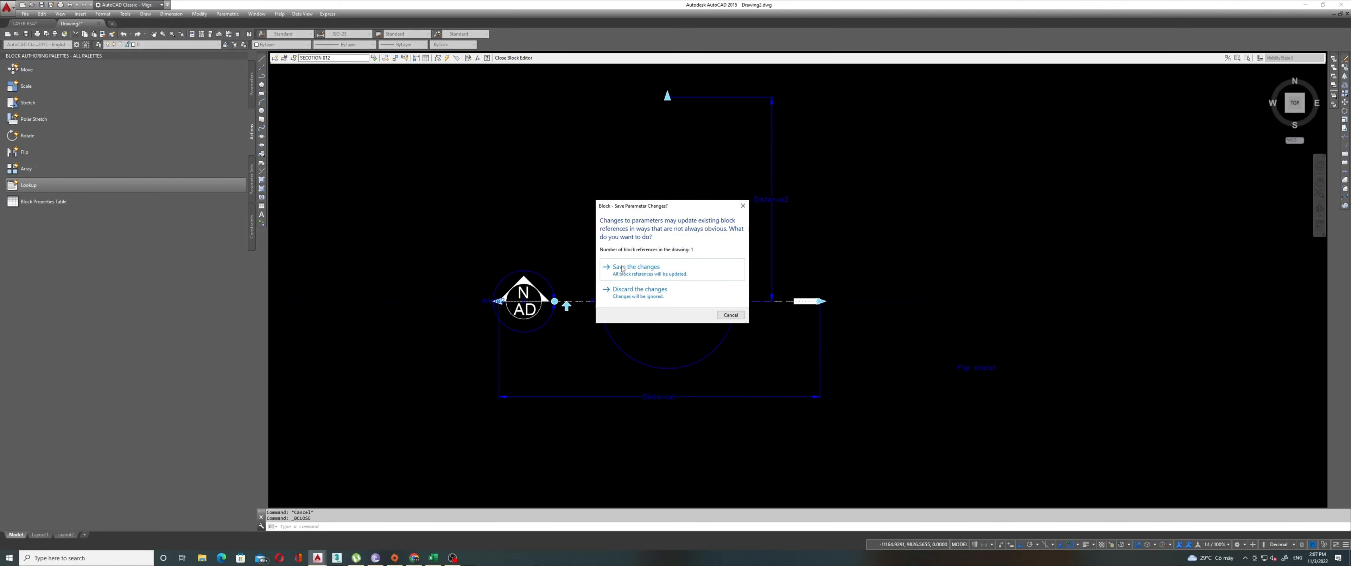
{"action": "left_click", "coordinate": [619, 264]}
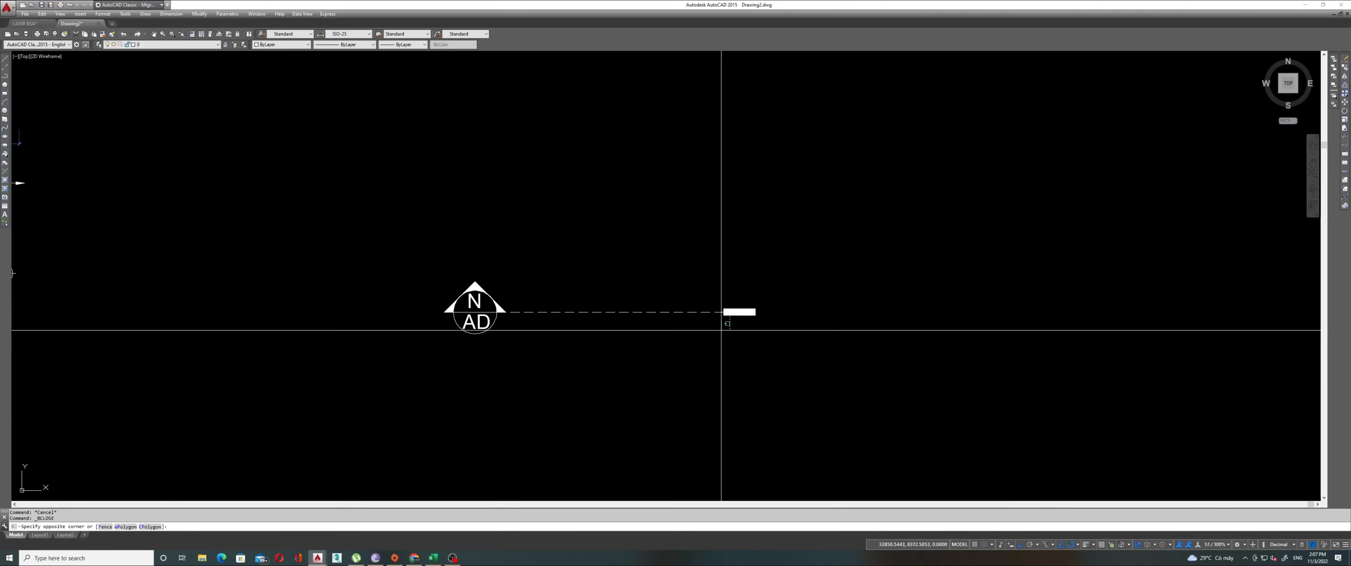
Stretch the section block's N/AD marker end inward toward the white bar, shortening the dashed line
{"action": "left_click", "coordinate": [732, 312]}
{"action": "left_click", "coordinate": [727, 312]}
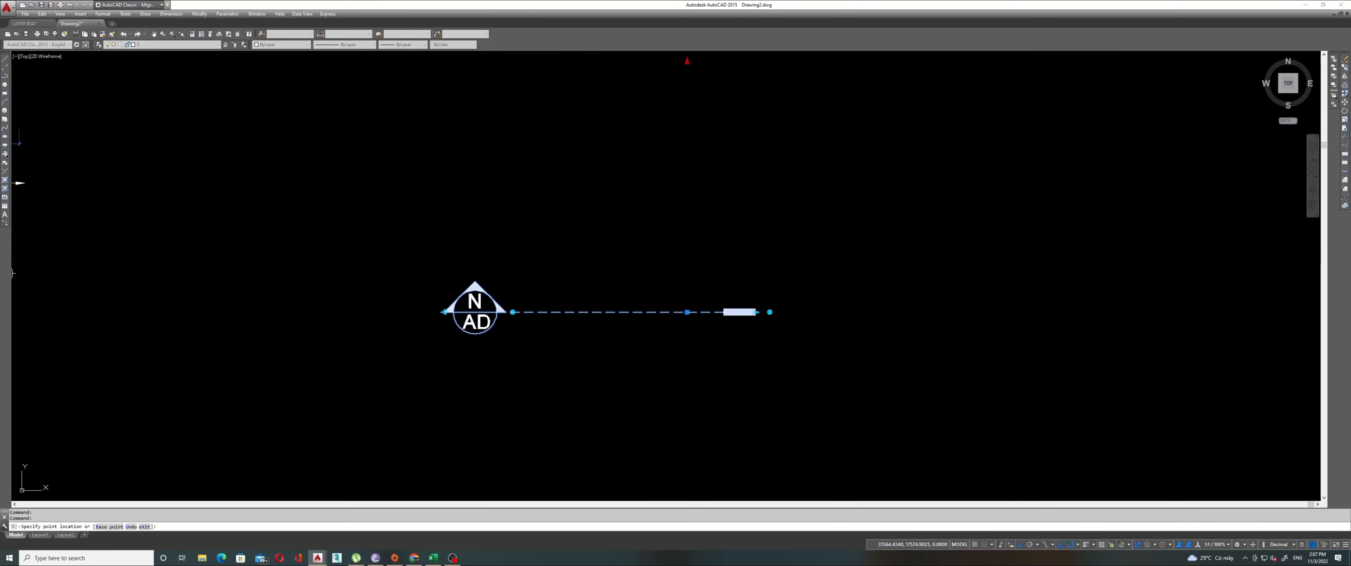
{"action": "left_click", "coordinate": [445, 312]}
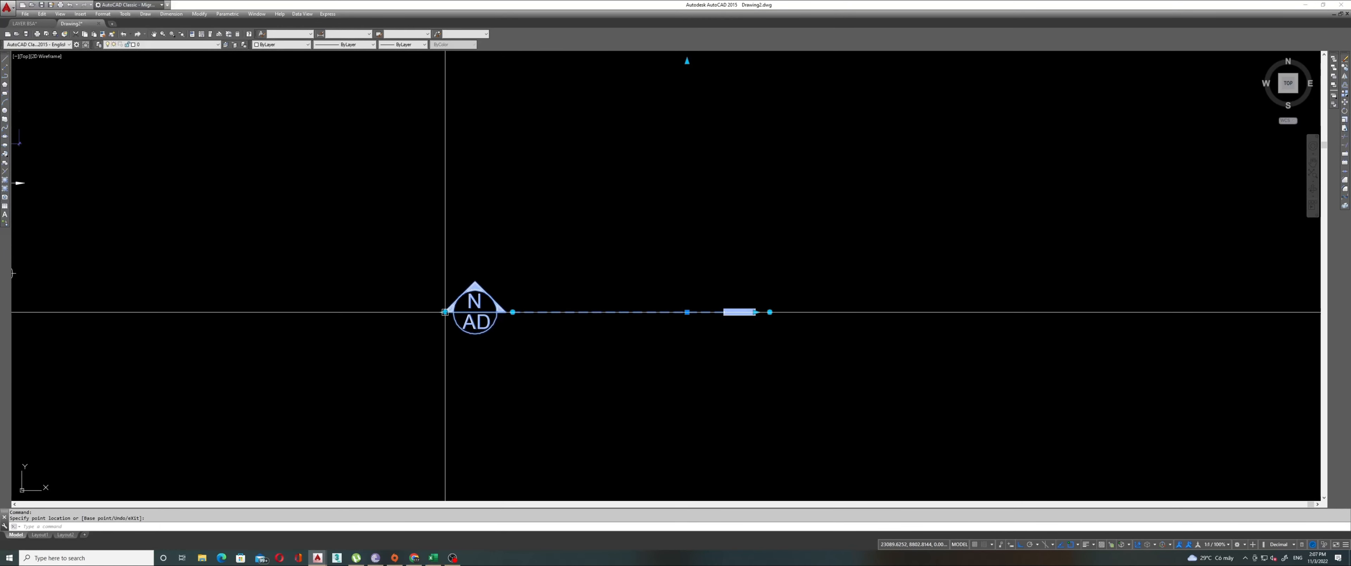
{"action": "scroll", "coordinate": [445, 312], "scroll_direction": "up", "scroll_amount": 4}
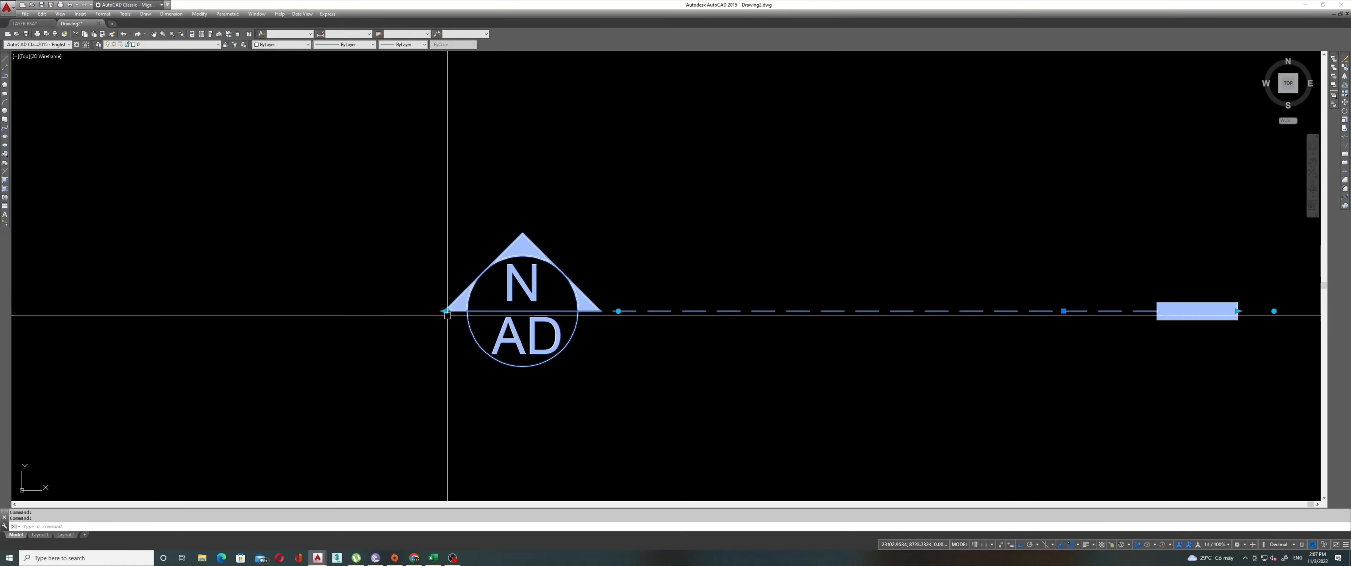
{"action": "middle_click_drag", "start_coordinate": [440, 321], "coordinate": [327, 313]}
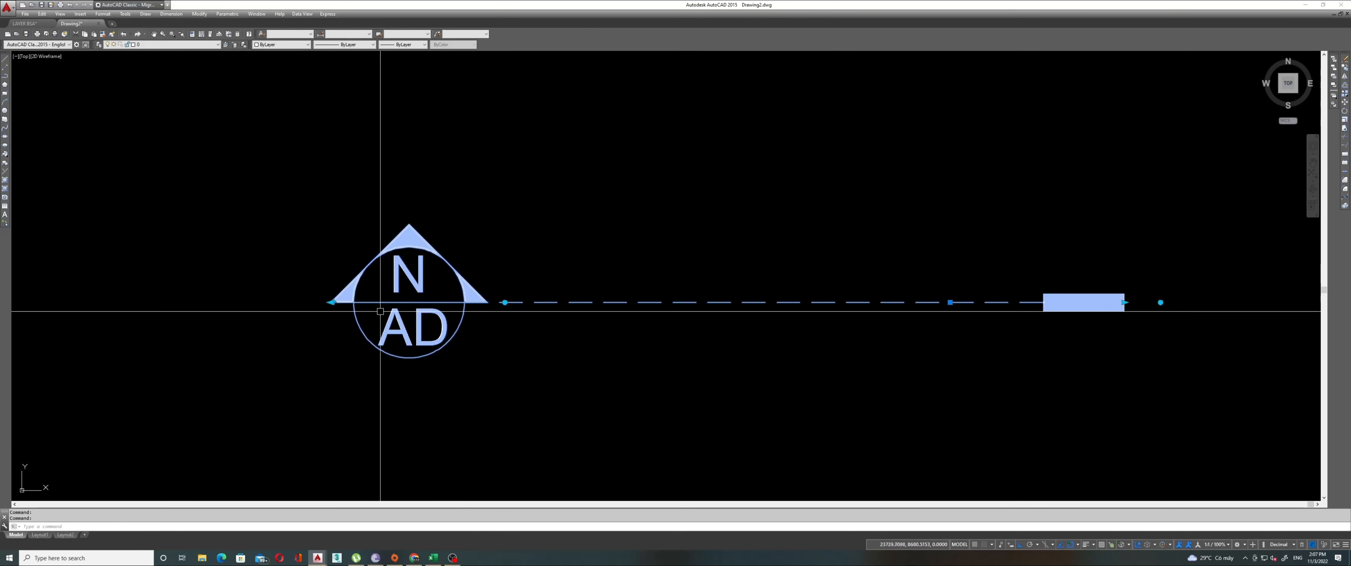
{"action": "left_click", "coordinate": [331, 302]}
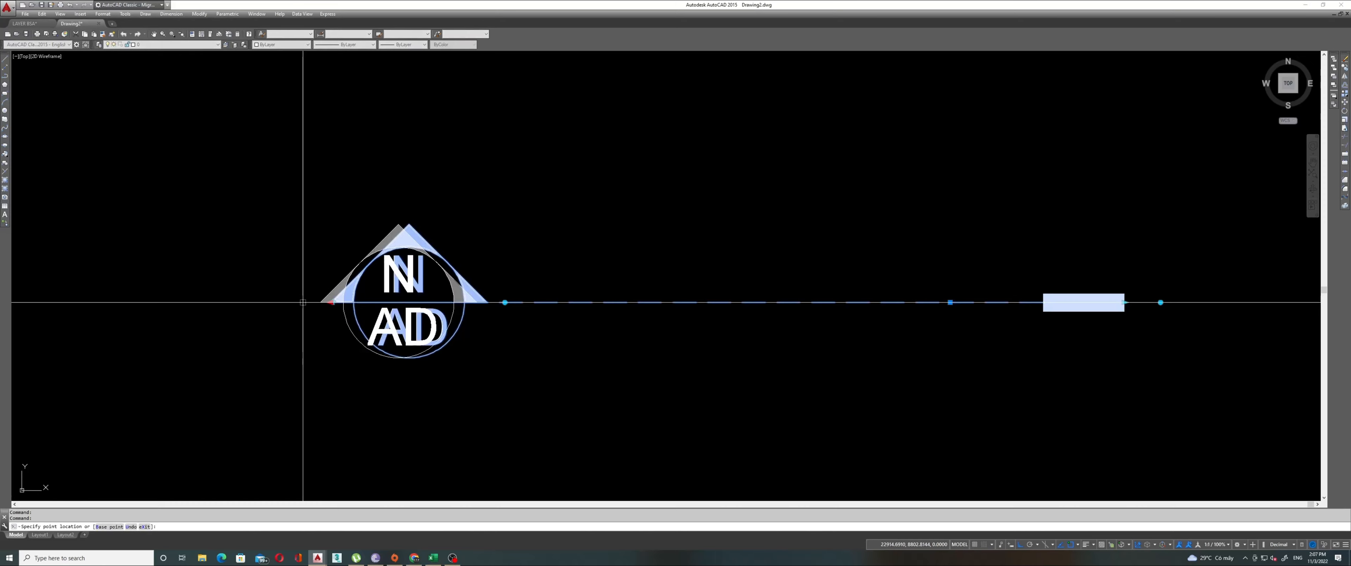
{"action": "left_click", "coordinate": [441, 309]}
{"action": "scroll", "coordinate": [502, 309], "scroll_direction": "down", "scroll_amount": 2}
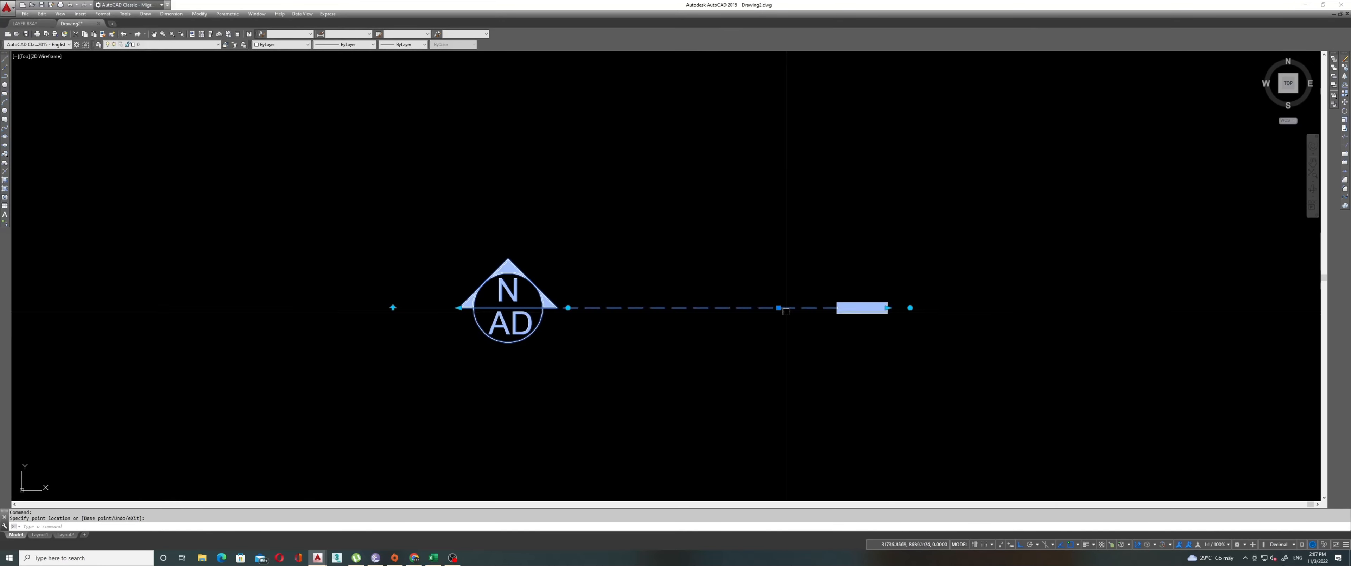
Rotate the whole section block to vertical, with the N/AD marker above the white bar
{"action": "left_click", "coordinate": [910, 308]}
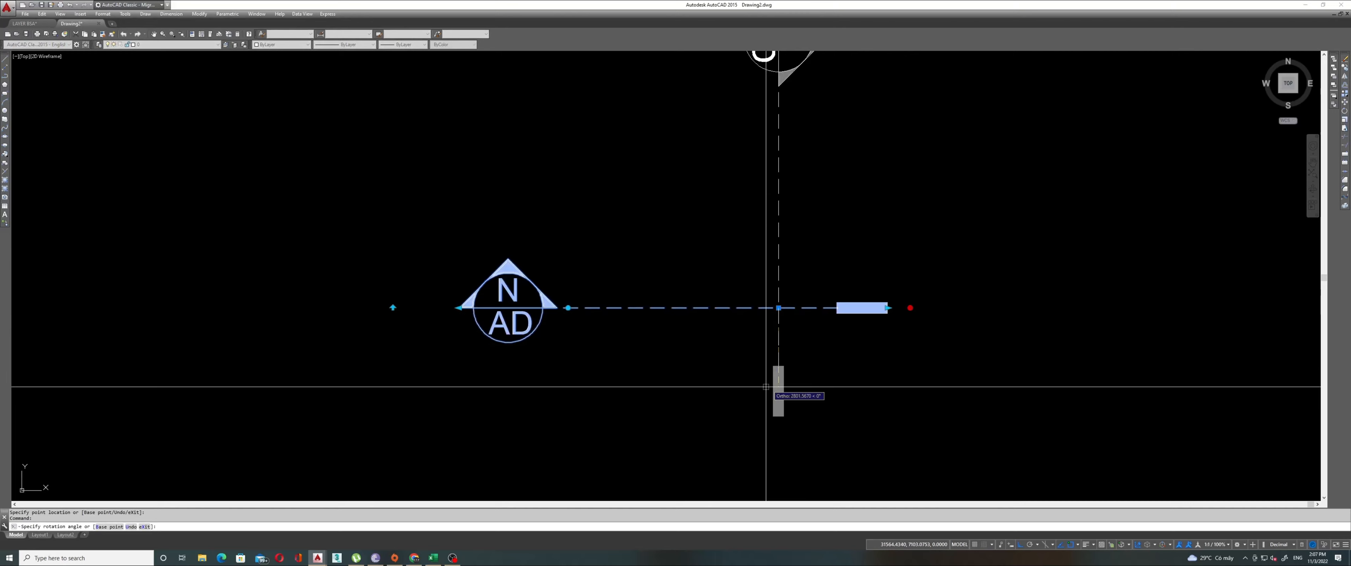
{"action": "left_click", "coordinate": [747, 389]}
{"action": "scroll", "coordinate": [652, 384], "scroll_direction": "down", "scroll_amount": 2}
{"action": "middle_click_drag", "start_coordinate": [764, 164], "coordinate": [619, 283]}
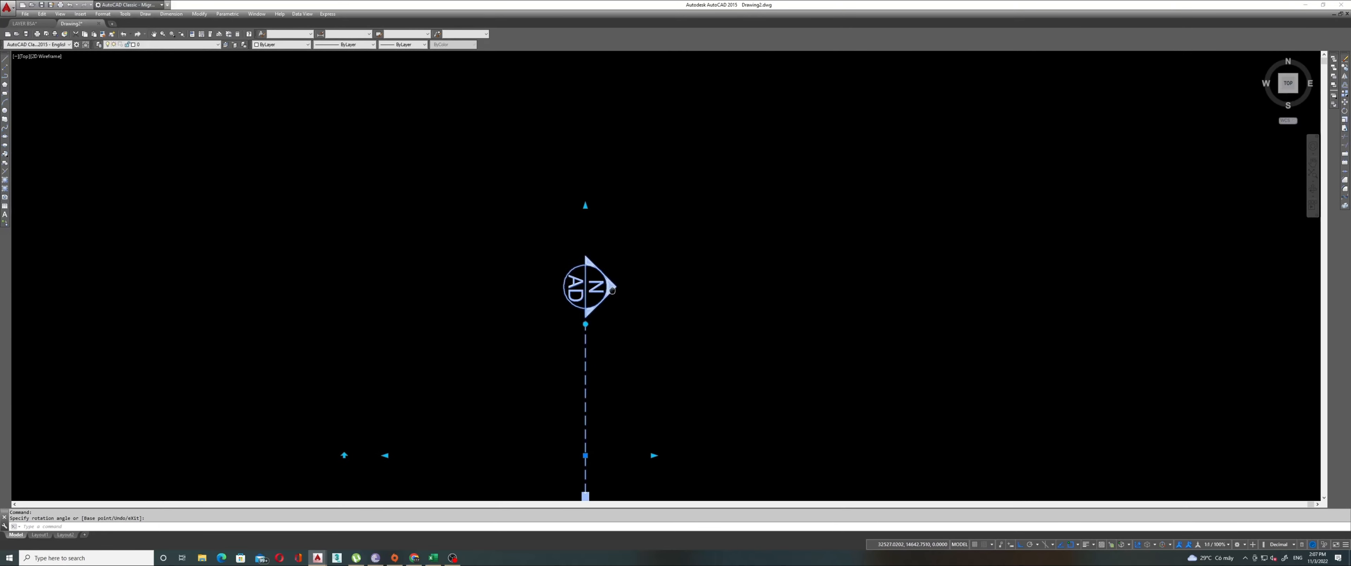
Rotate the marker's N and AD texts and dividing line so the texts read upright
{"action": "left_click", "coordinate": [585, 324]}
{"action": "left_click", "coordinate": [615, 293]}
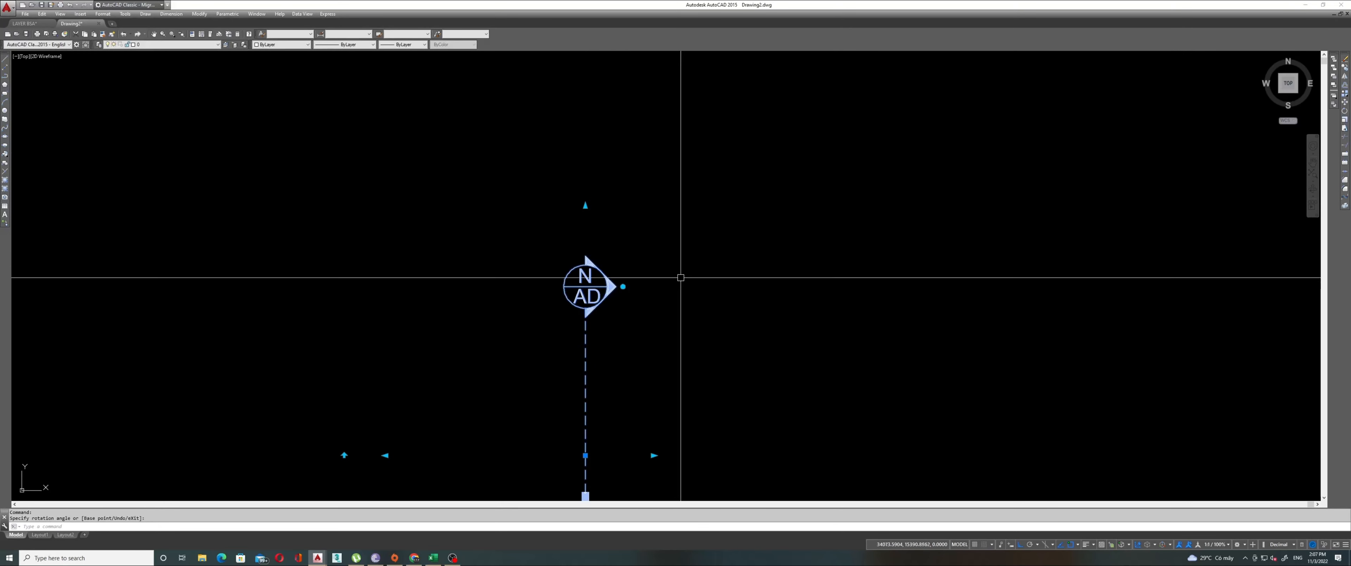
{"action": "middle_click_drag", "start_coordinate": [675, 279], "coordinate": [619, 271]}
{"action": "scroll", "coordinate": [548, 268], "scroll_direction": "down", "scroll_amount": 3}
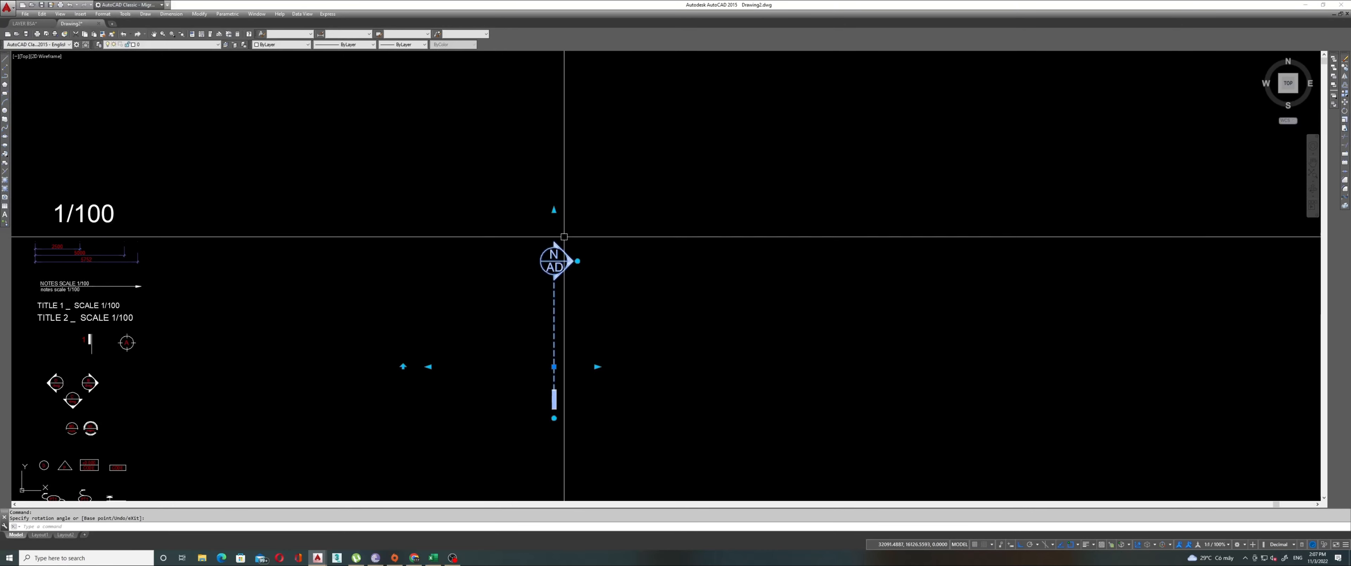
Flip the vertical section block end for end and flip it back to test the flip action
{"action": "left_click", "coordinate": [427, 367]}
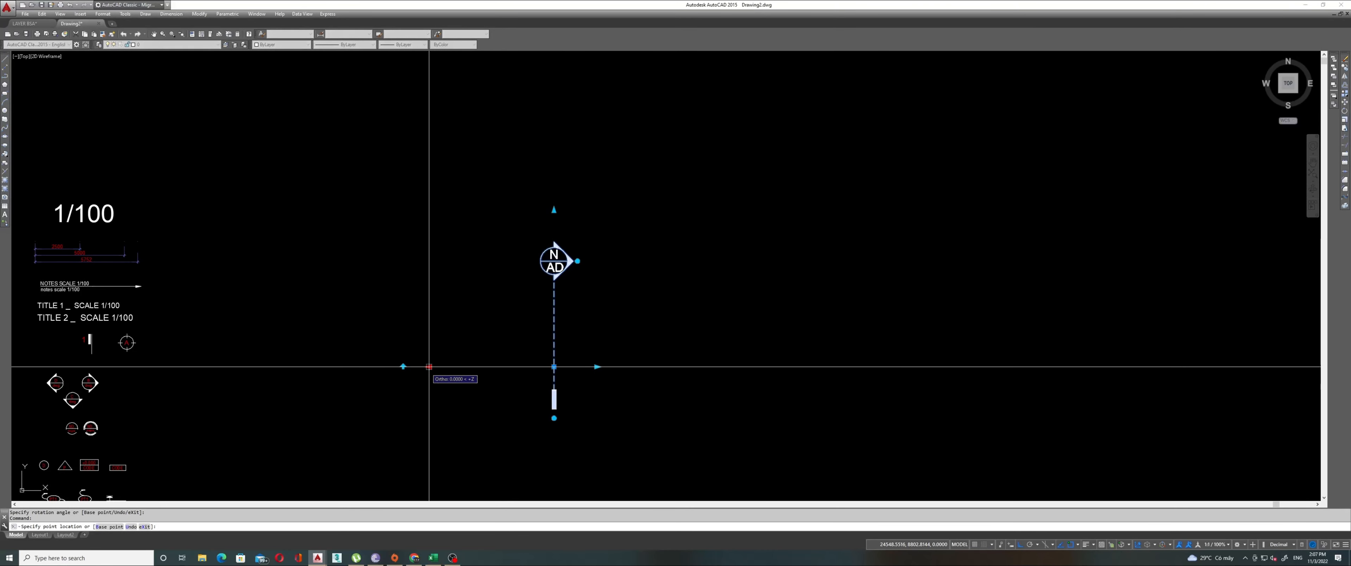
{"action": "left_click", "coordinate": [403, 366]}
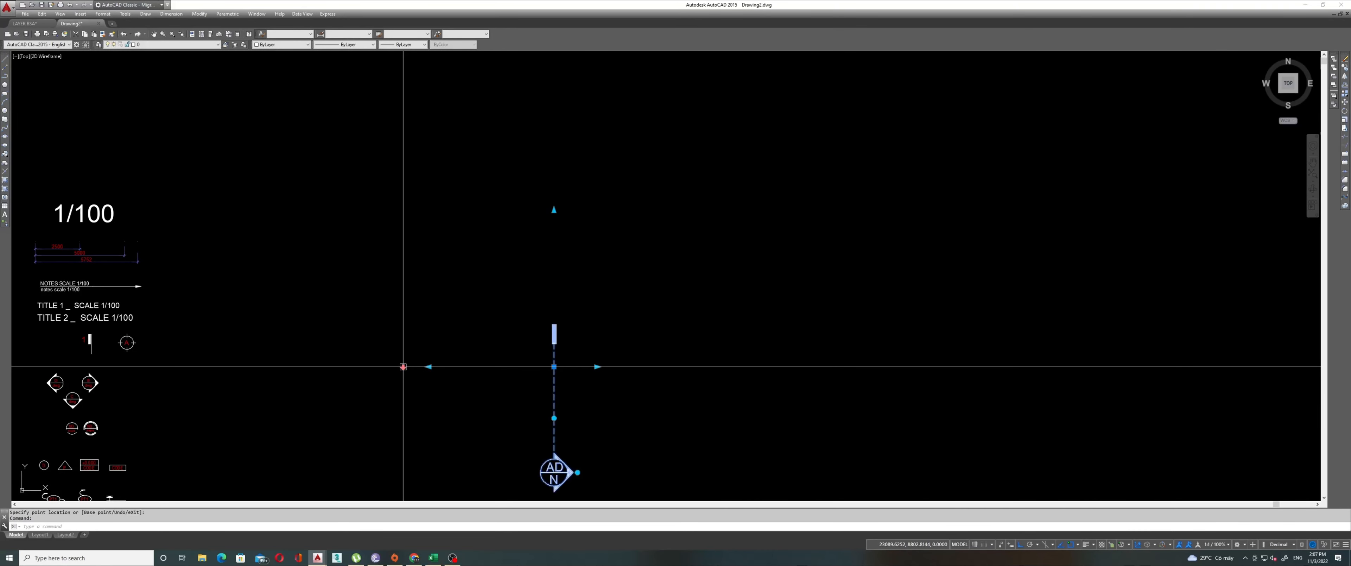
{"action": "left_click", "coordinate": [597, 366]}
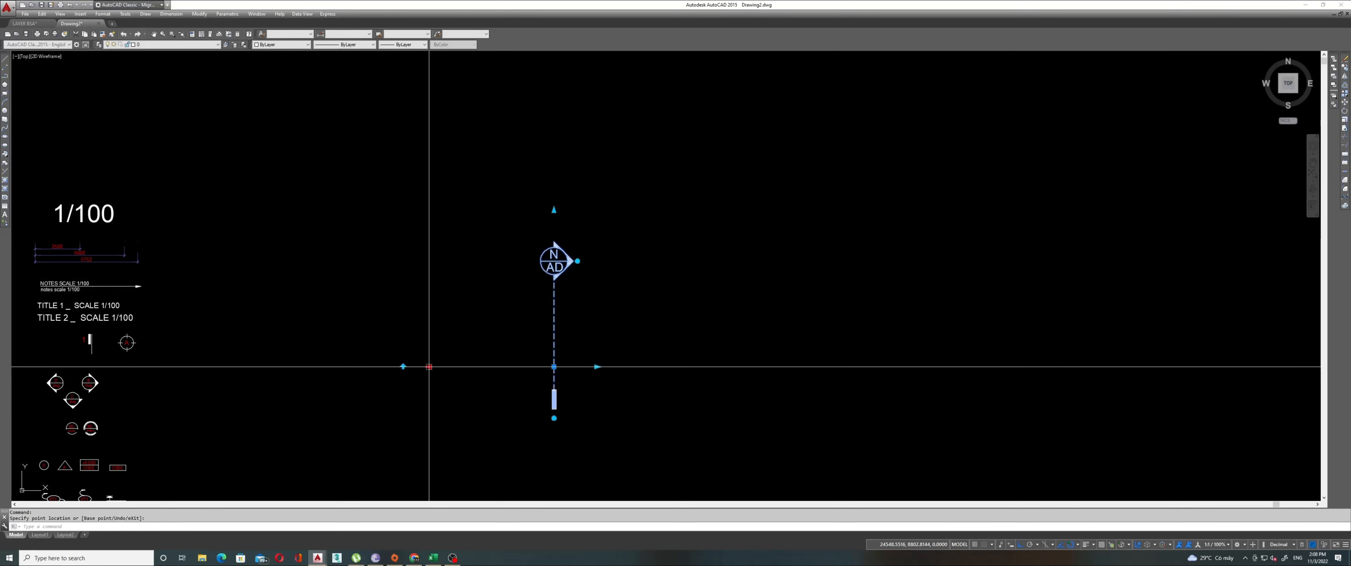
{"action": "left_click", "coordinate": [429, 366]}
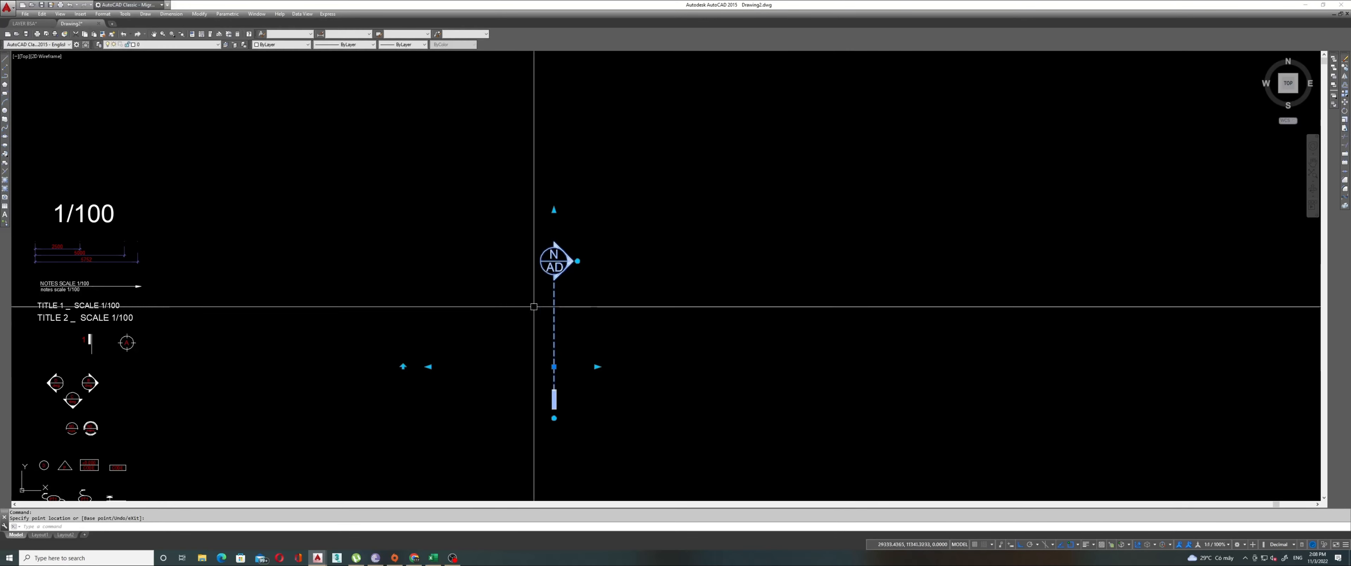
Try rotating the marker's N and AD texts again, cancel the rotation, and clear the selection
{"action": "left_click", "coordinate": [577, 261]}
{"action": "key", "text": "space"}
{"action": "key", "text": "space"}
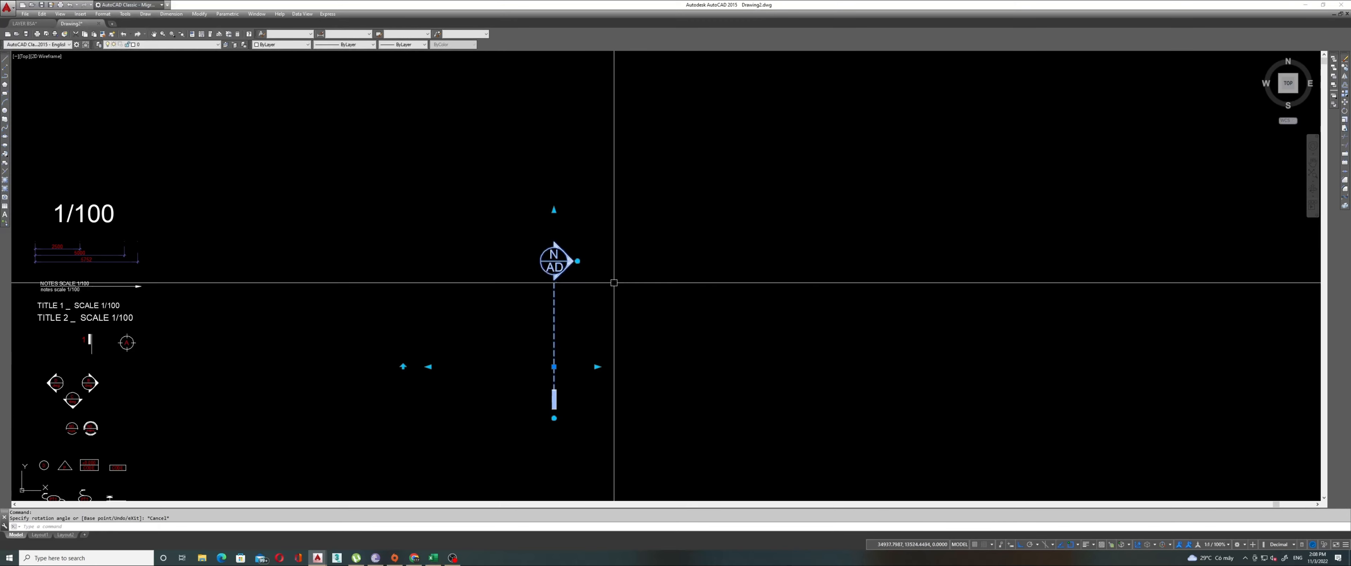
{"action": "key", "text": "Escape"}
{"action": "key", "text": "Escape"}
{"action": "scroll", "coordinate": [612, 286], "scroll_direction": "up", "scroll_amount": 2}
{"action": "scroll", "coordinate": [448, 233], "scroll_direction": "down", "scroll_amount": 6}
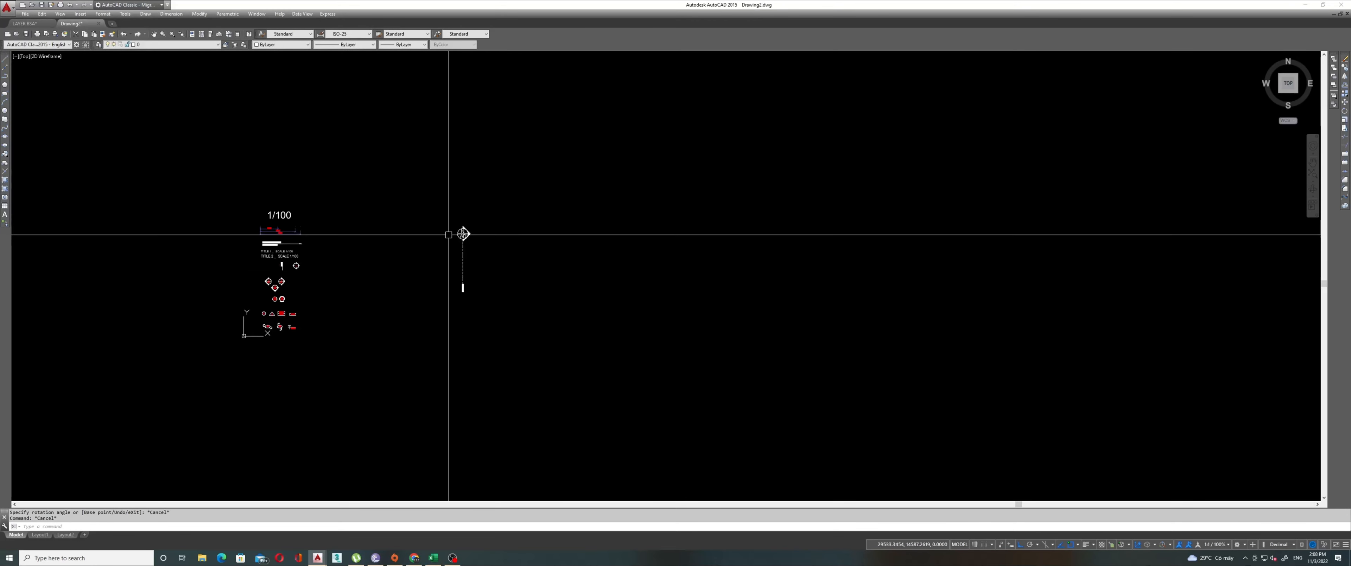
{"action": "scroll", "coordinate": [453, 277], "scroll_direction": "up", "scroll_amount": 4}
{"action": "middle_click_drag", "start_coordinate": [429, 275], "coordinate": [499, 361]}
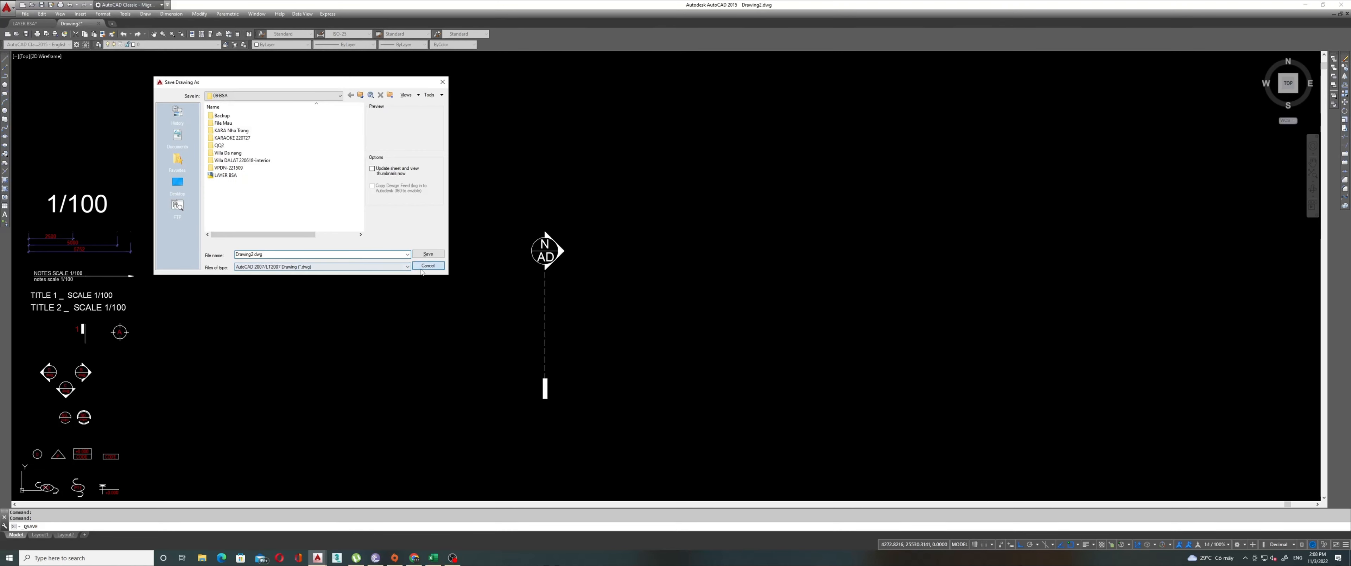
{"action": "left_click", "coordinate": [422, 267]}
{"action": "left_click", "coordinate": [452, 558]}
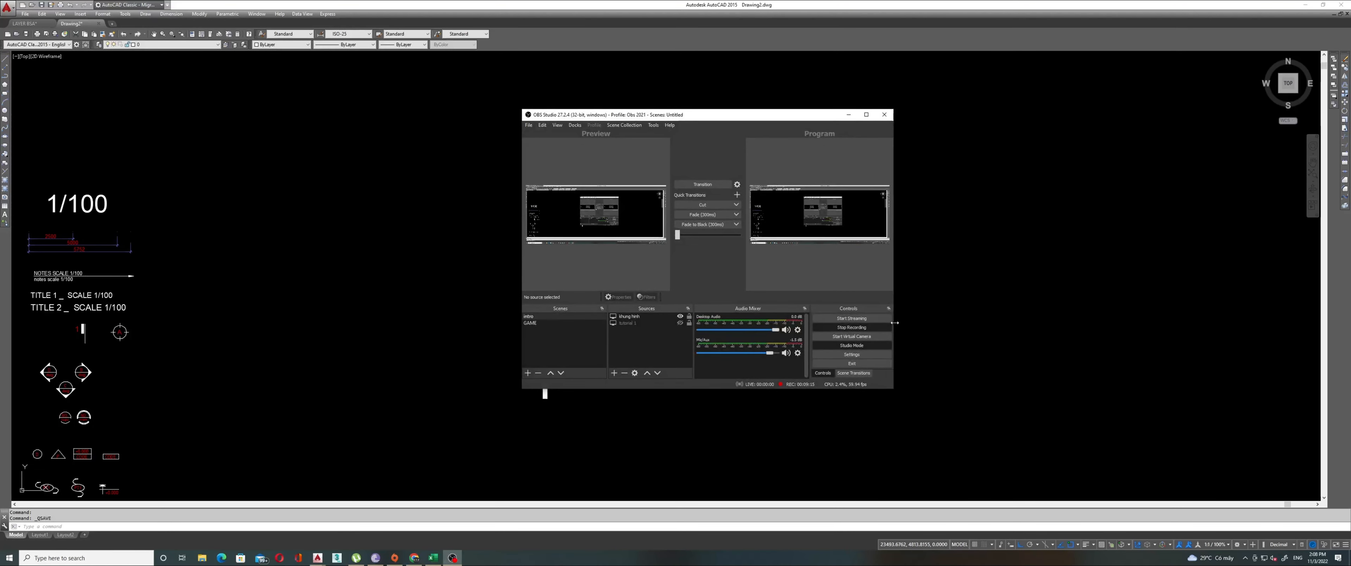